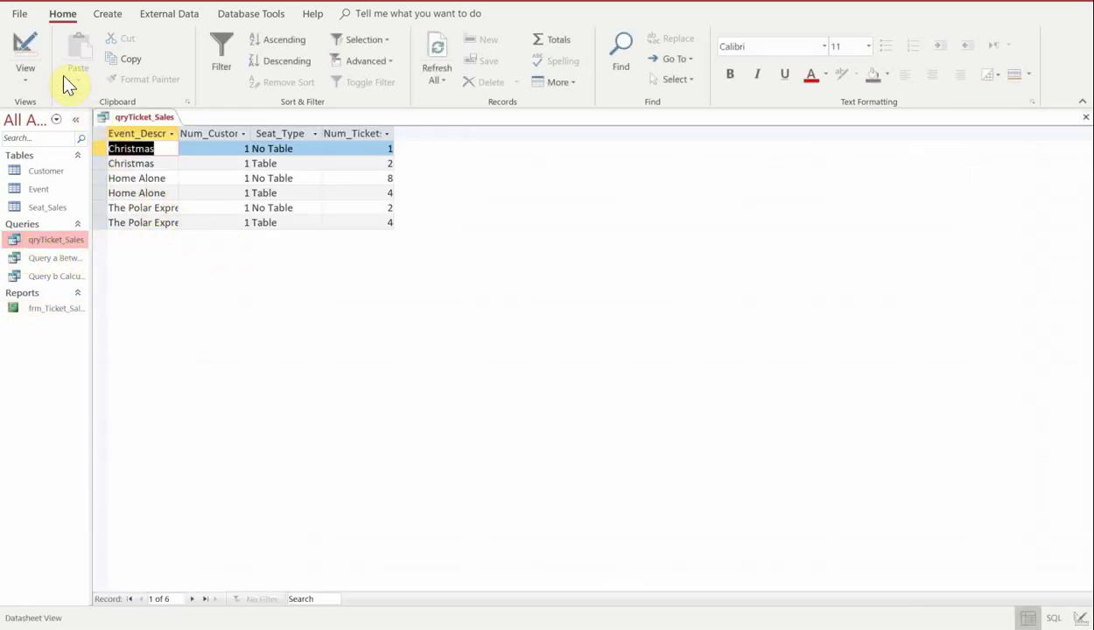
# - Review the qryTicket_Sales design with the Num_Customers column widened, check the query's datasheet, and close the query
pyautogui.click(13, 50)
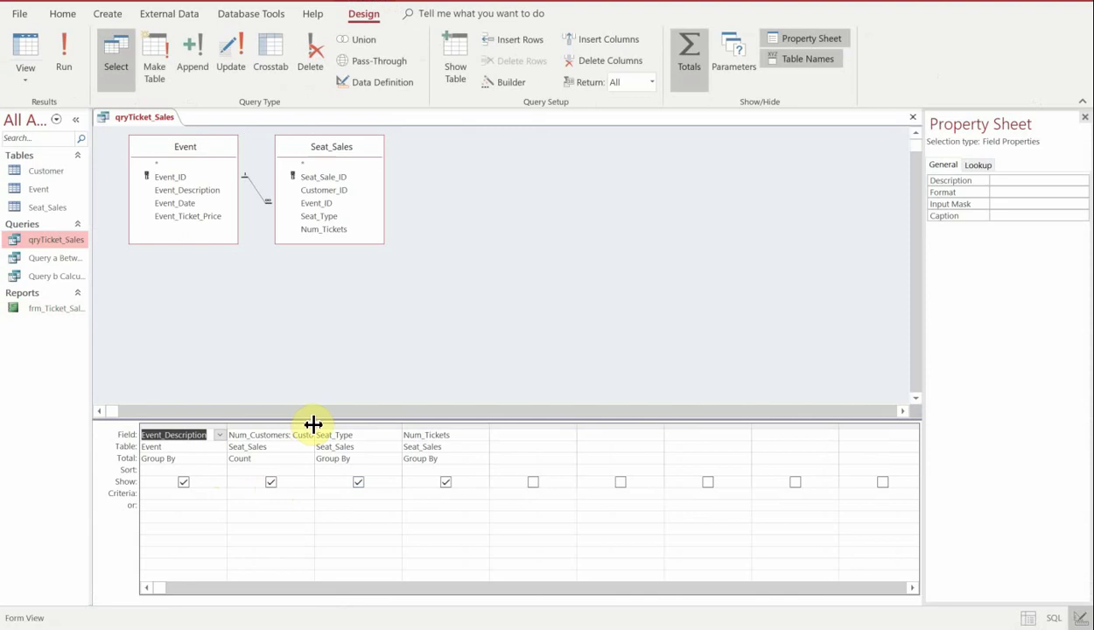
pyautogui.moveTo(314, 425); pyautogui.dragTo(361, 426)
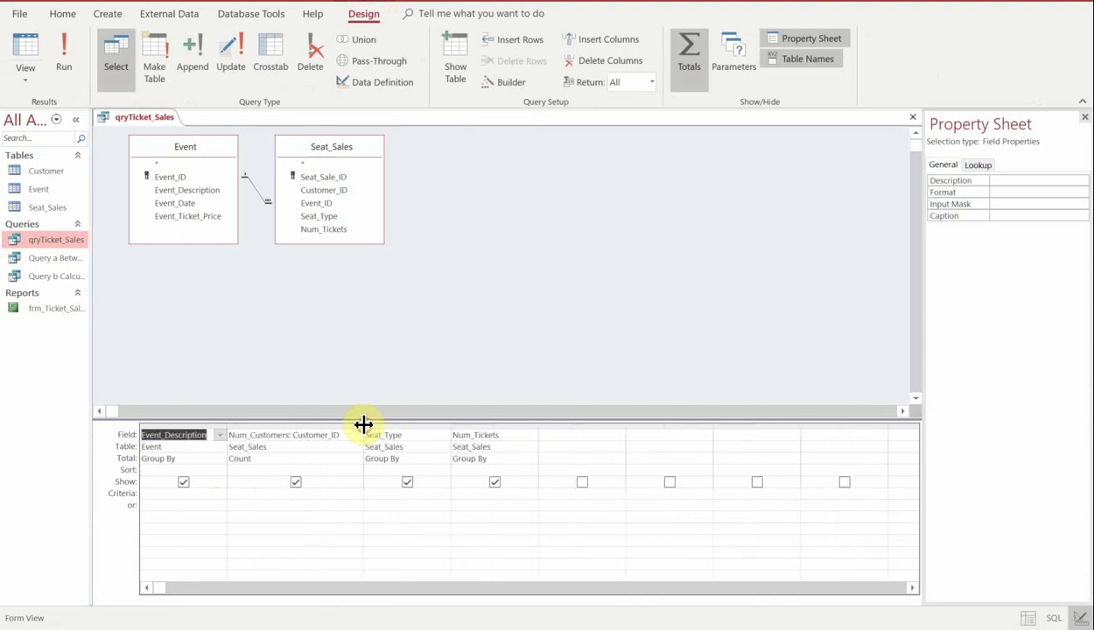
pyautogui.click(296, 482)
pyautogui.click(66, 40)
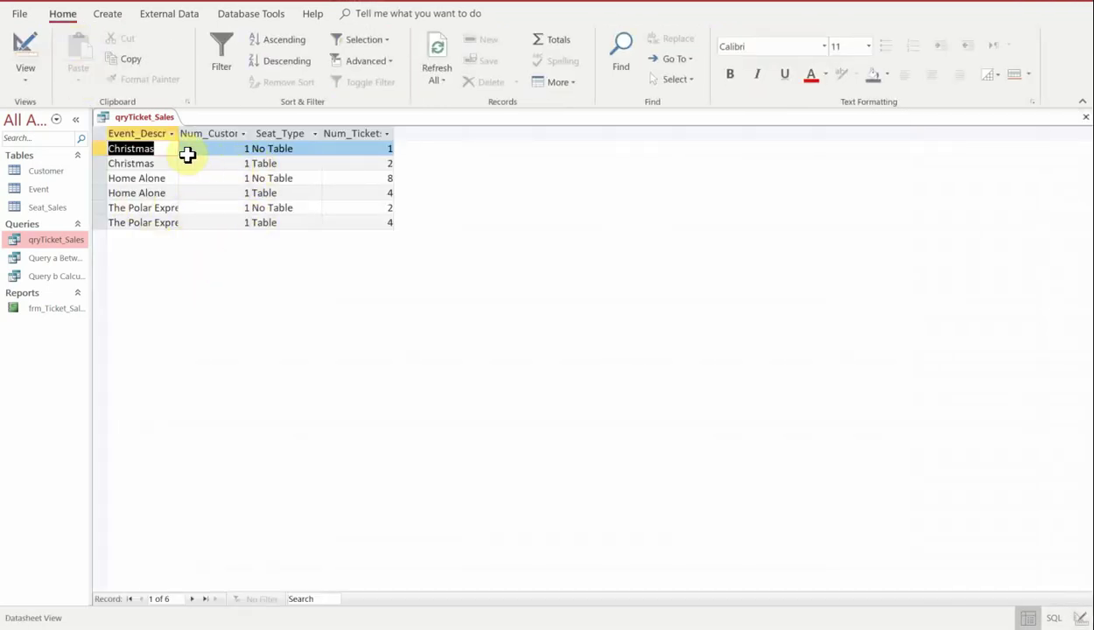
pyautogui.rightClick(126, 117)
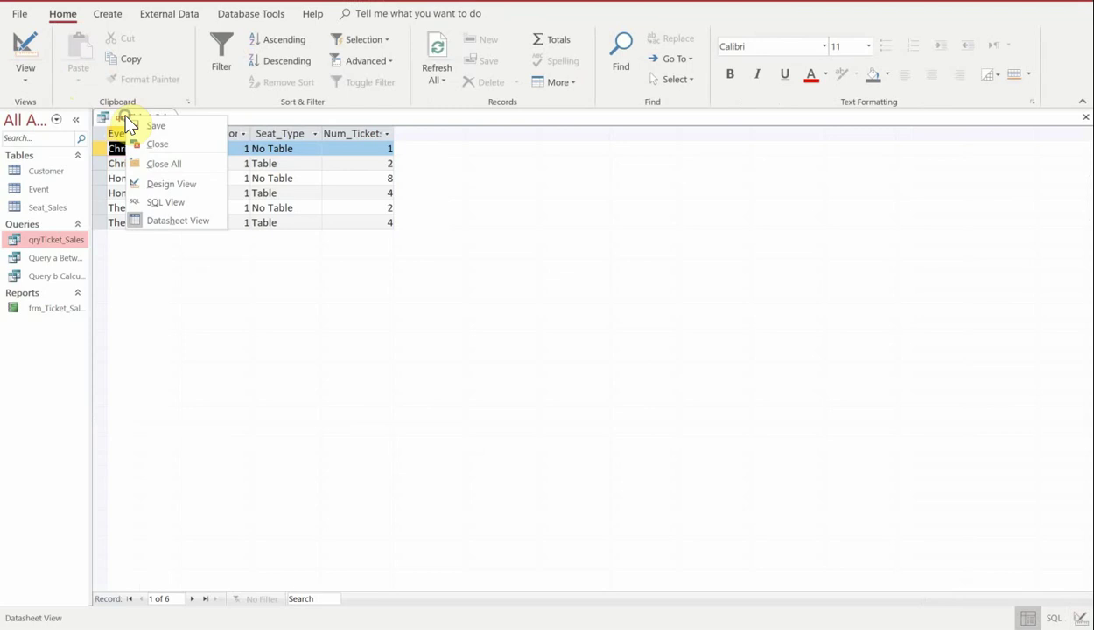
pyautogui.click(179, 144)
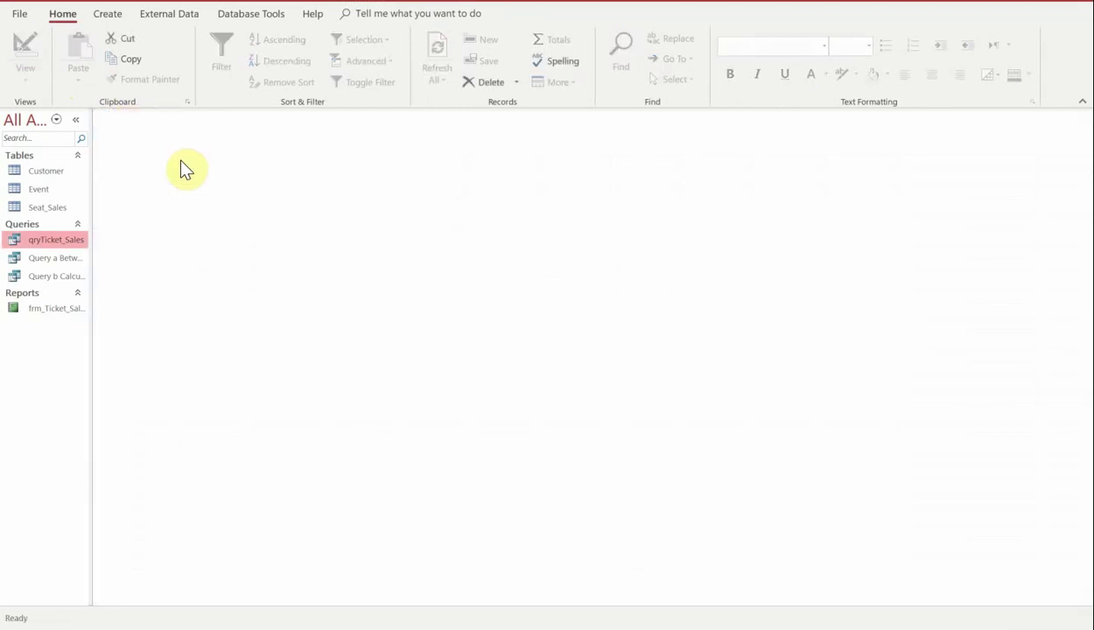
# - Start a Report Wizard report based on qryTicket_Sales and include all of the query's fields
pyautogui.click(108, 14)
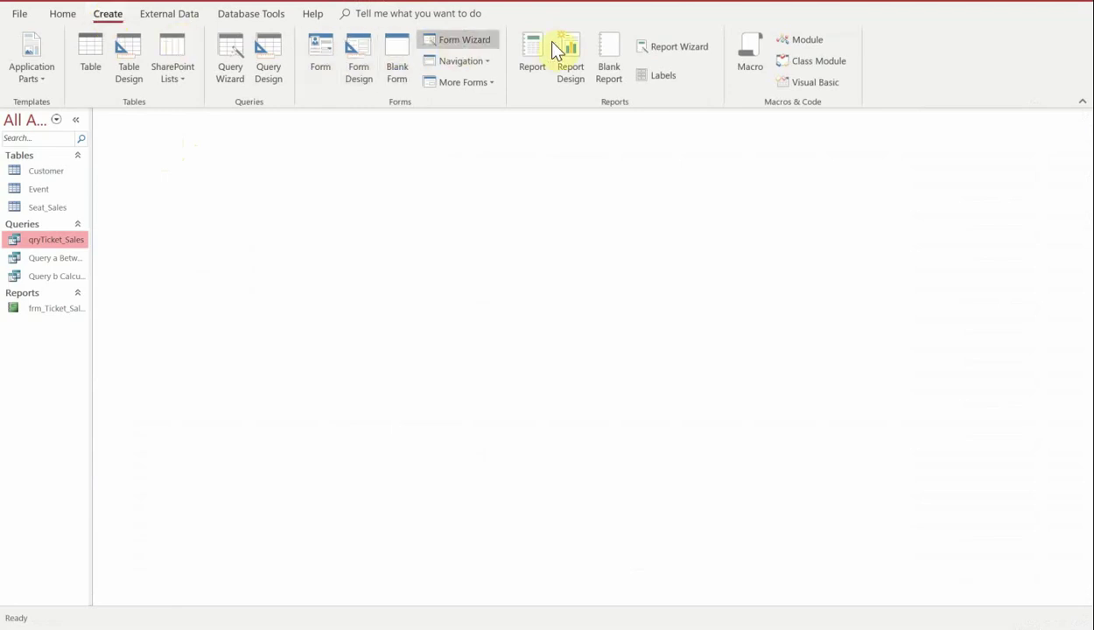
pyautogui.click(677, 48)
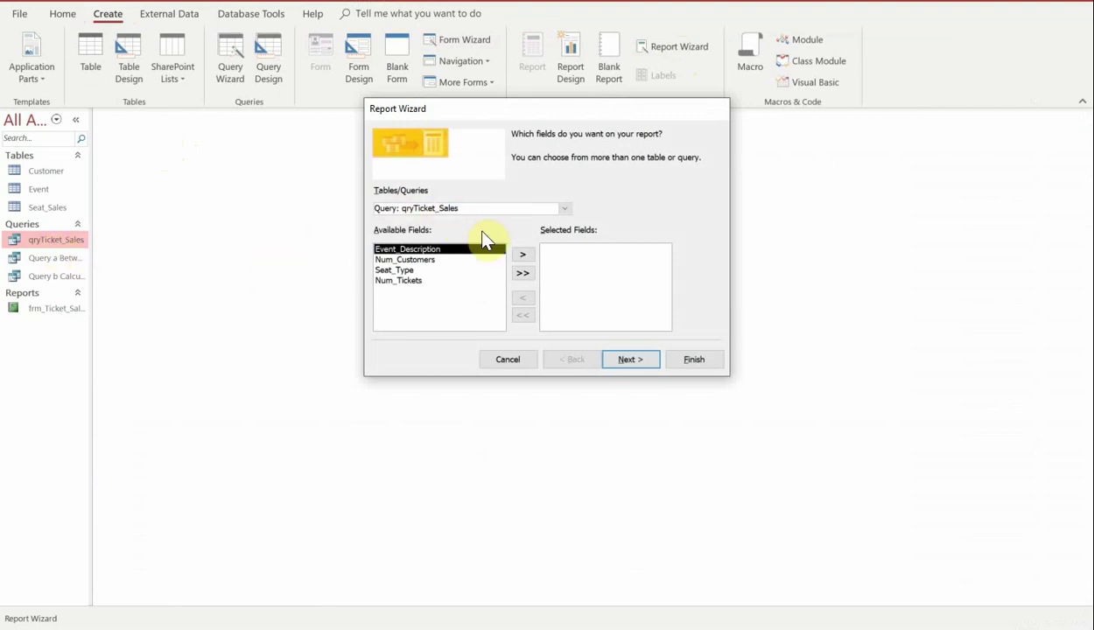
pyautogui.click(523, 276)
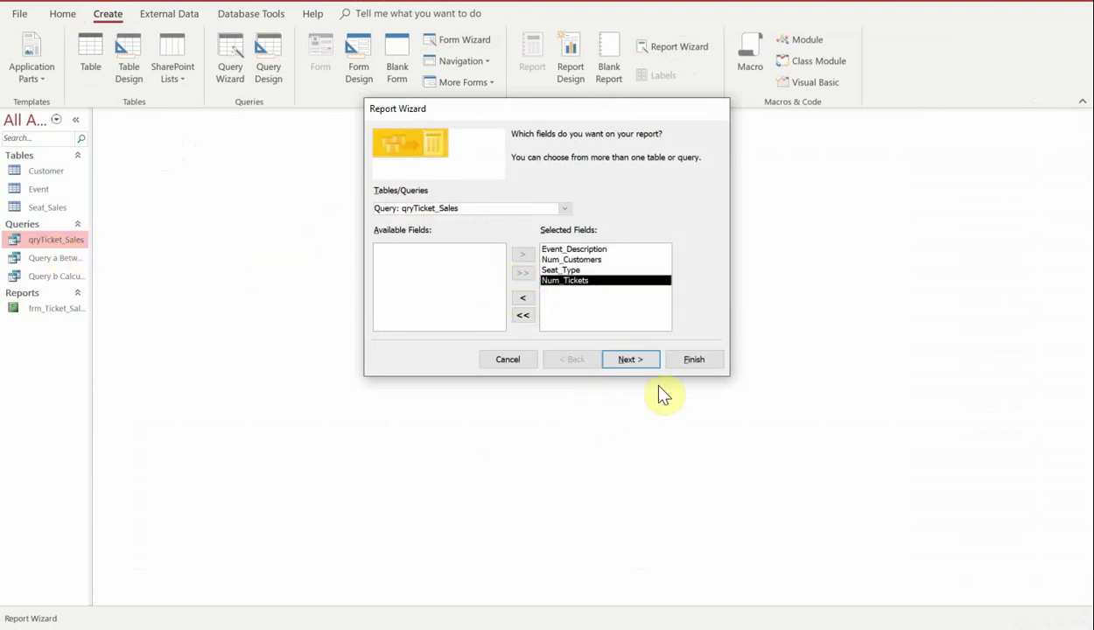
pyautogui.click(630, 360)
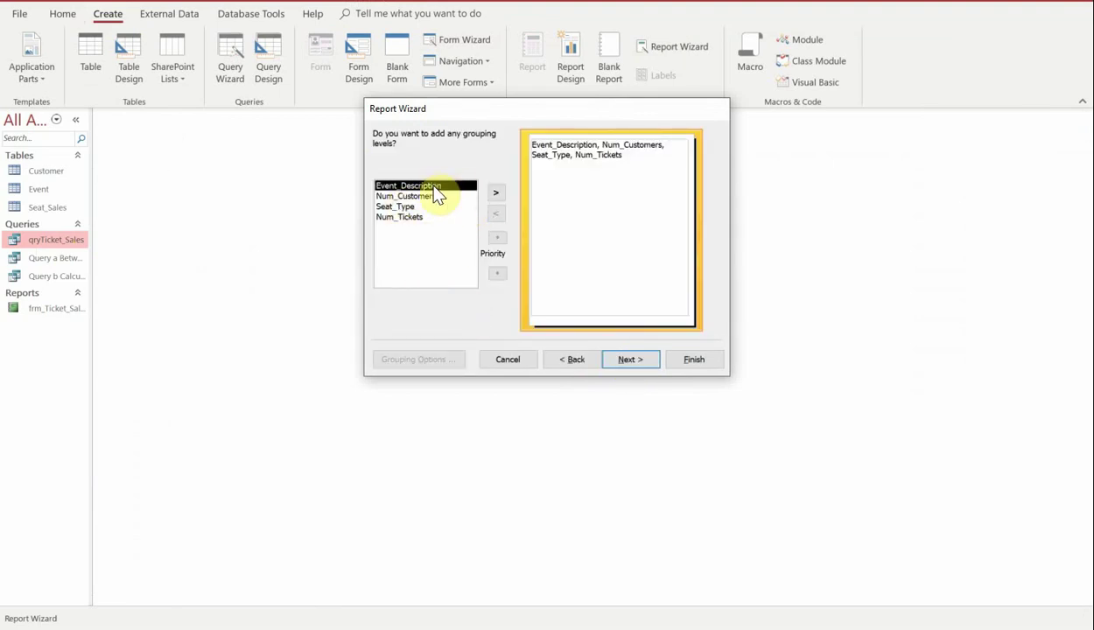
# - Group the report by Event_Description without sorting, and use the stepped layout in landscape orientation
pyautogui.click(496, 194)
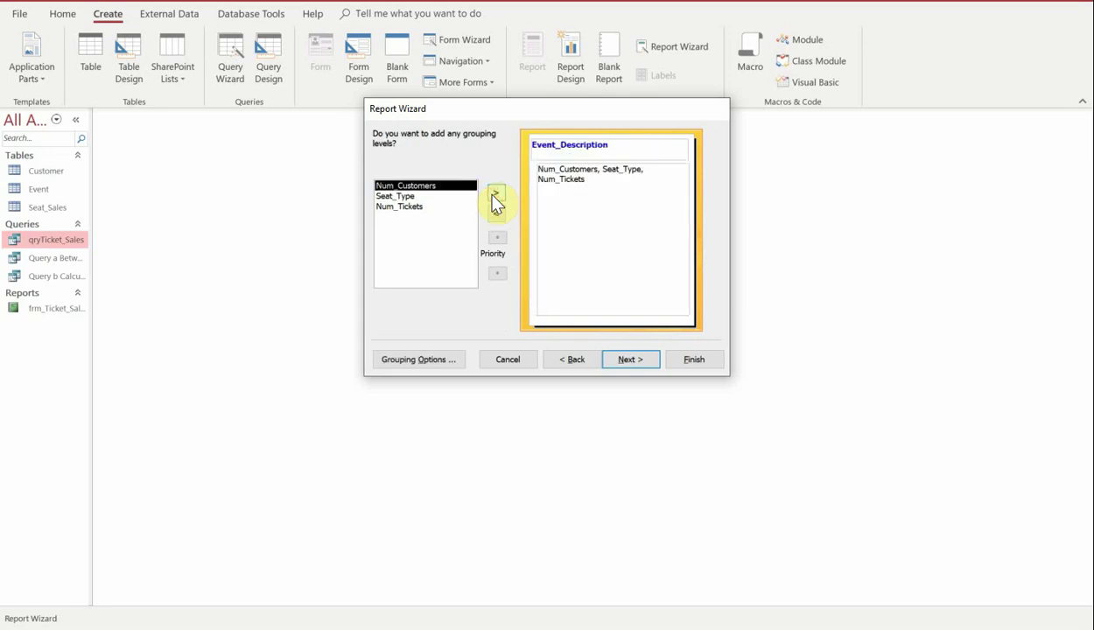
pyautogui.click(627, 362)
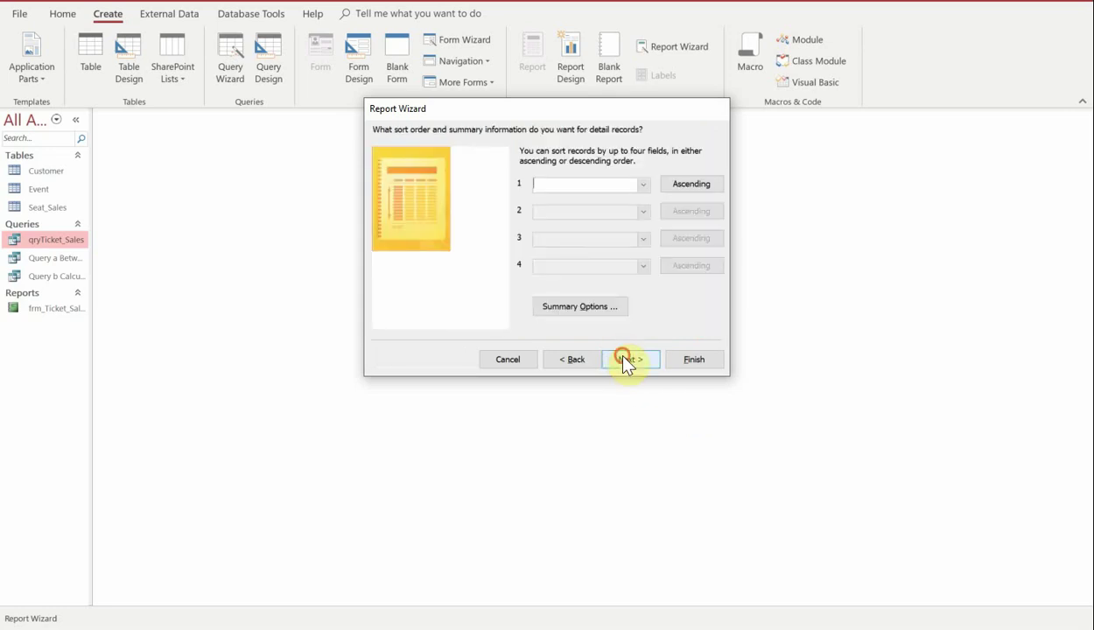
pyautogui.click(626, 362)
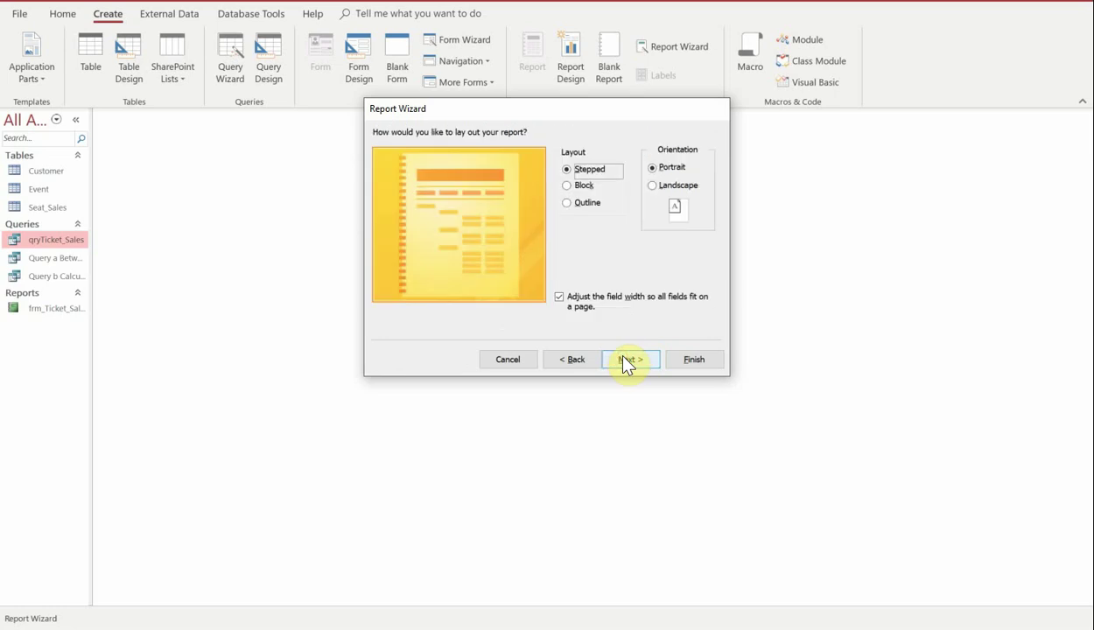
pyautogui.click(652, 185)
pyautogui.click(636, 360)
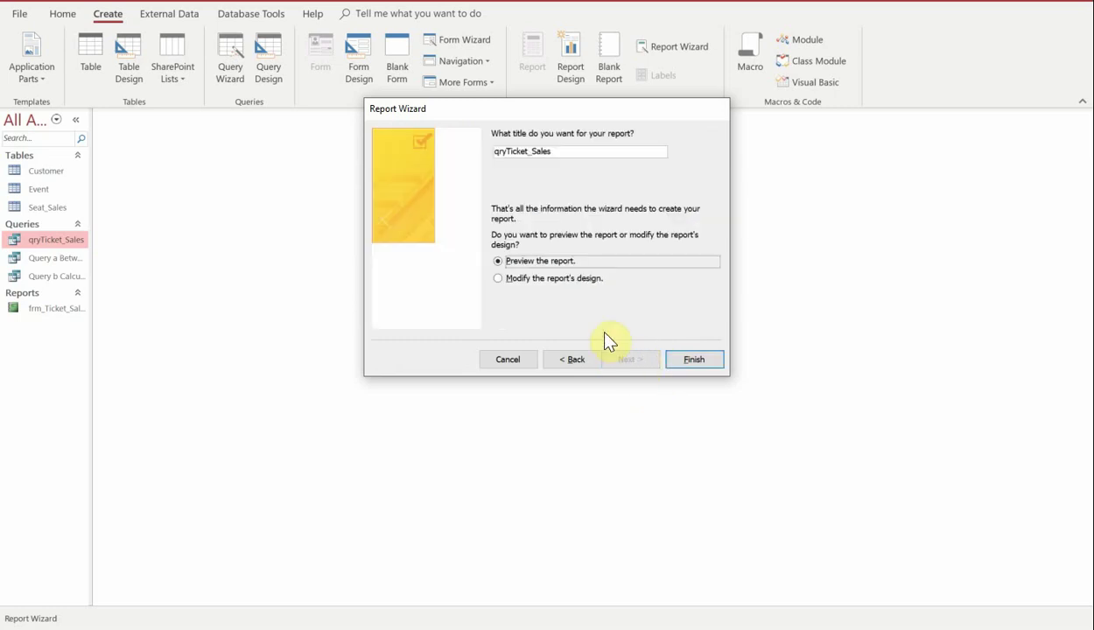
# - Title the report rpt_Ticket_Sales and finish the wizard with the option to modify the report's design
pyautogui.click(499, 150)
pyautogui.press('BackSpace')
pyautogui.press('BackSpace')
pyautogui.press('BackSpace')
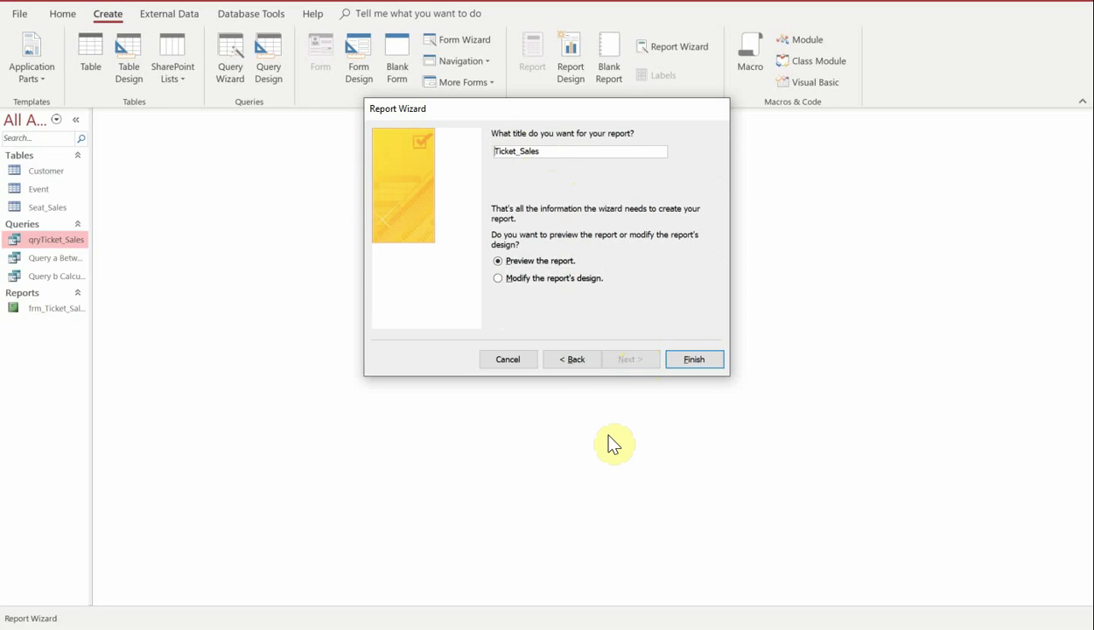
pyautogui.write('rpt_')
pyautogui.click(555, 278)
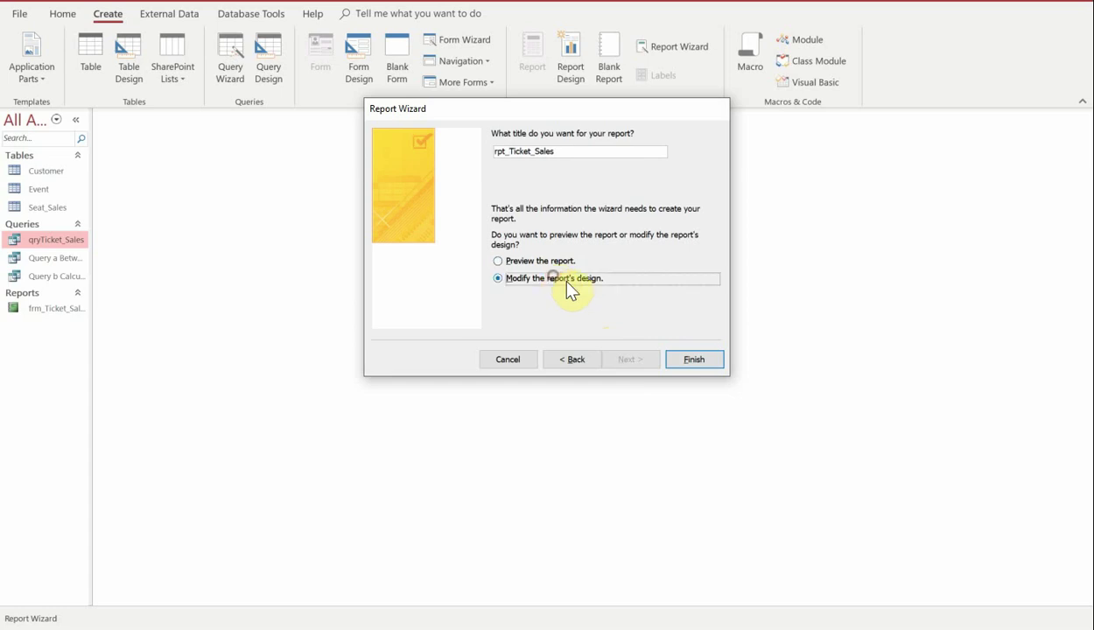
pyautogui.click(700, 358)
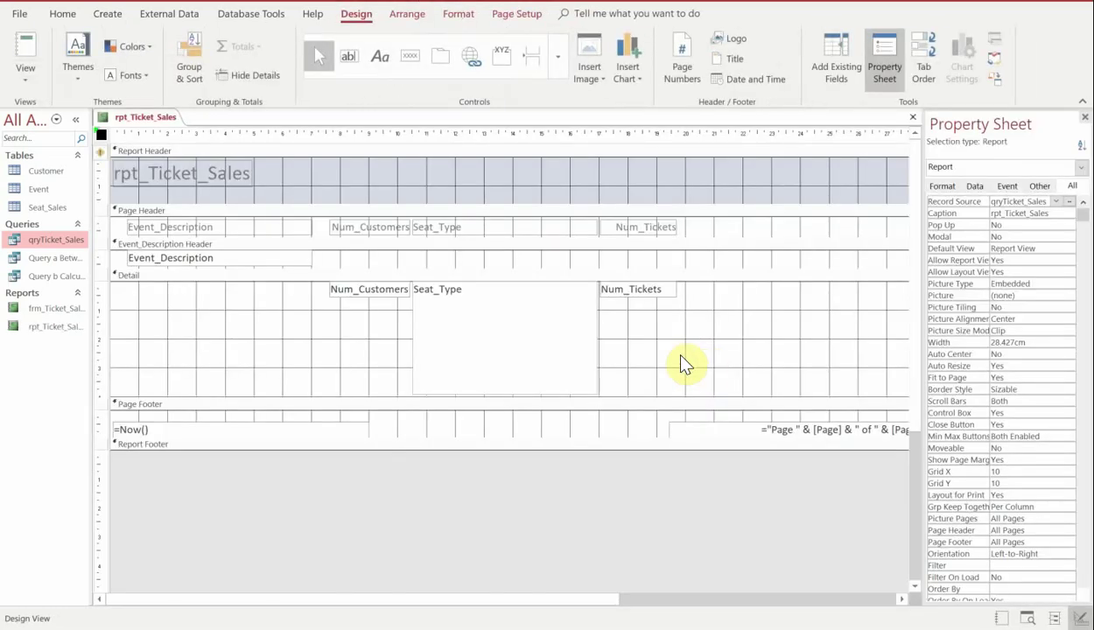
# - Examine how the events, seat types and ticket numbers are laid out in Report View, and return to Design View
pyautogui.click(23, 60)
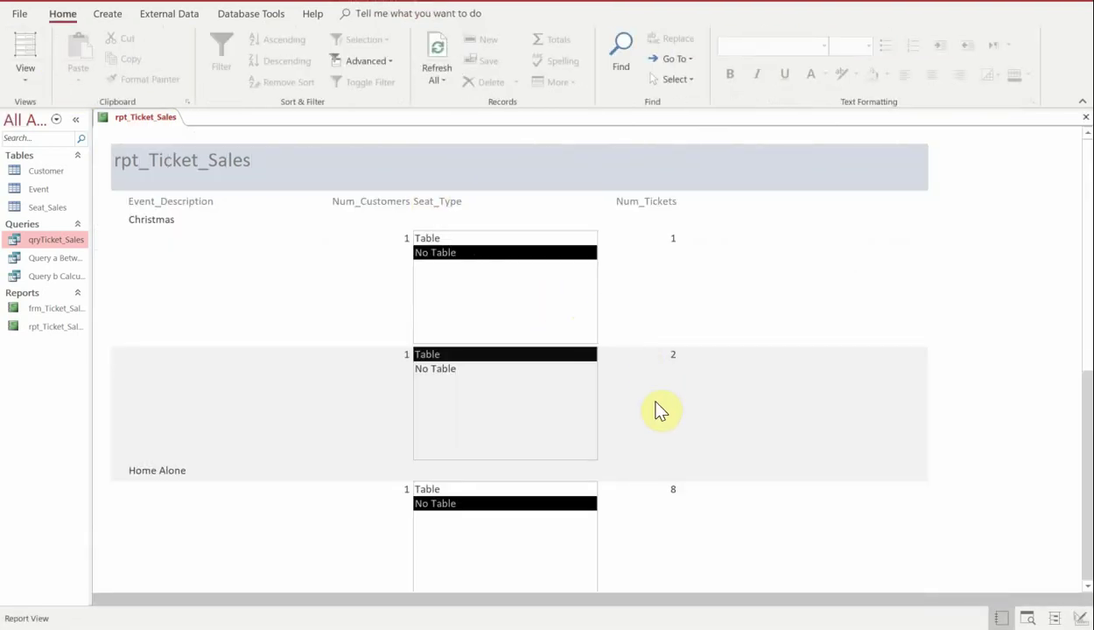
pyautogui.scroll(-3, 661, 411)
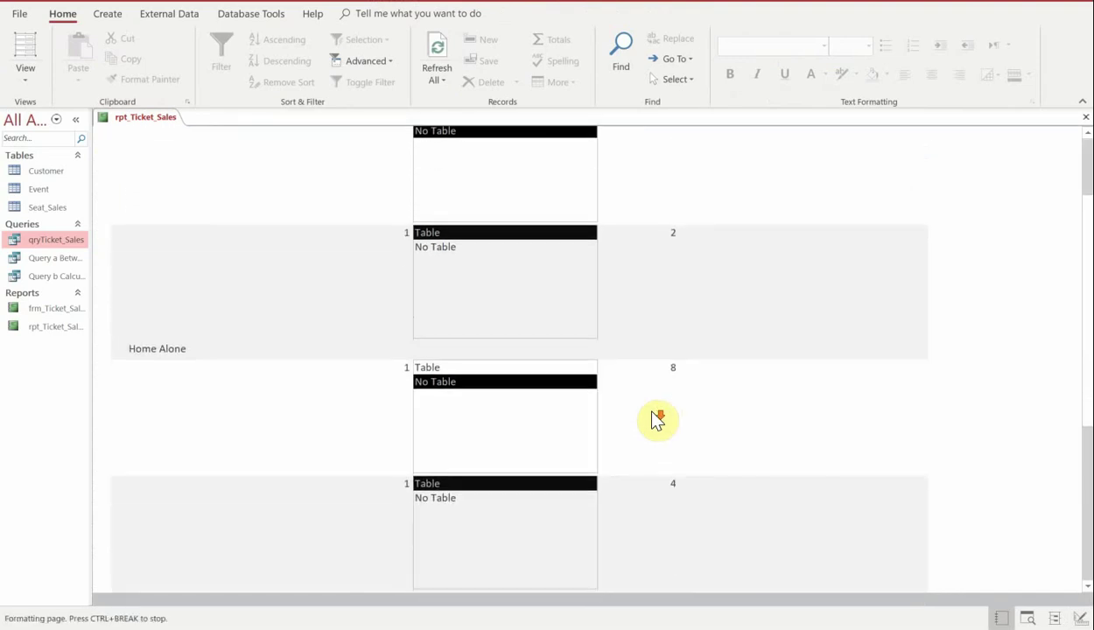
pyautogui.scroll(-5, 652, 413)
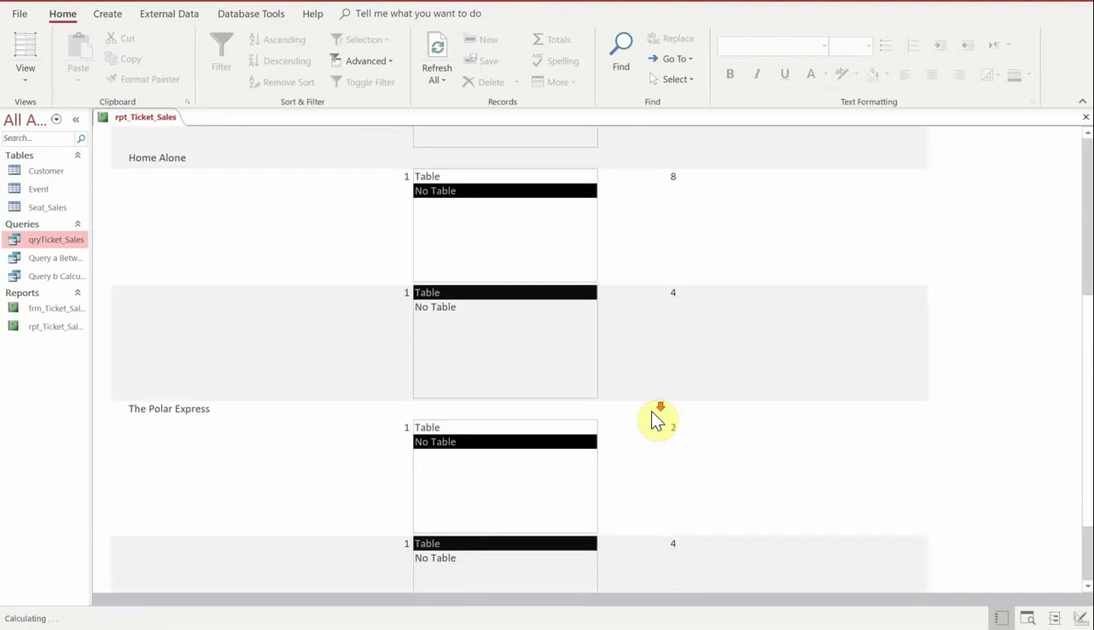
pyautogui.scroll(-3, 652, 413)
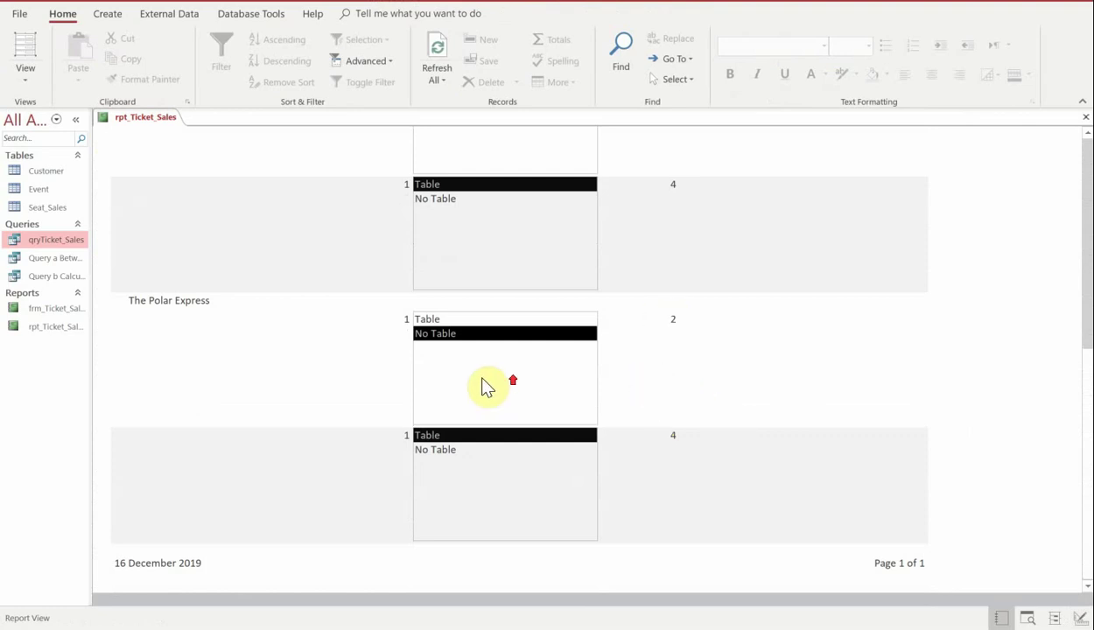
pyautogui.scroll(1, 623, 372)
pyautogui.scroll(9, 631, 368)
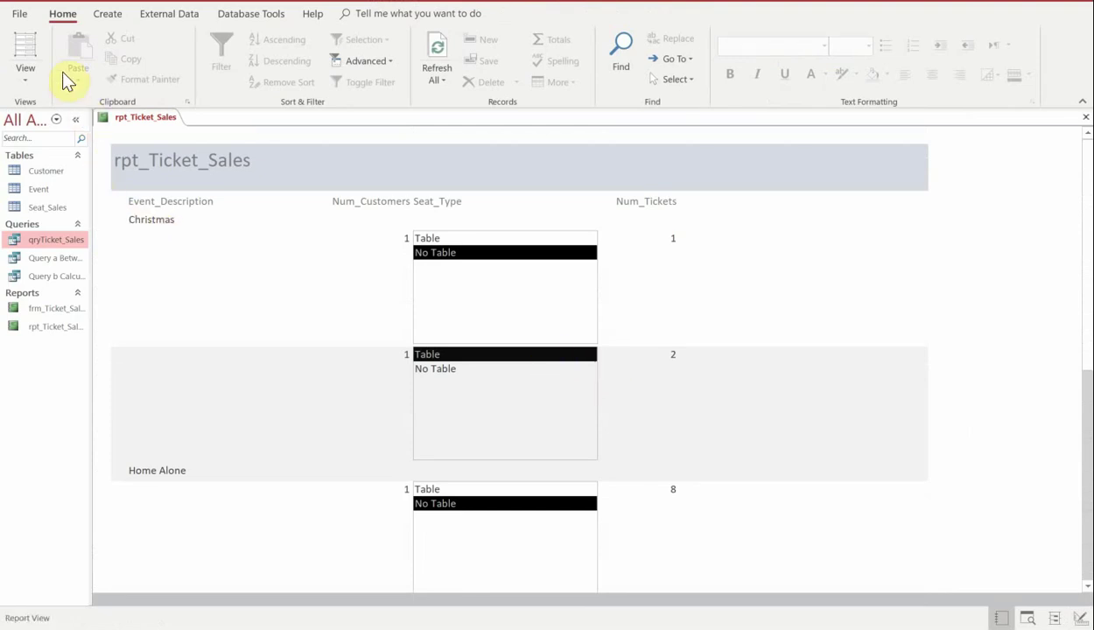
pyautogui.click(21, 83)
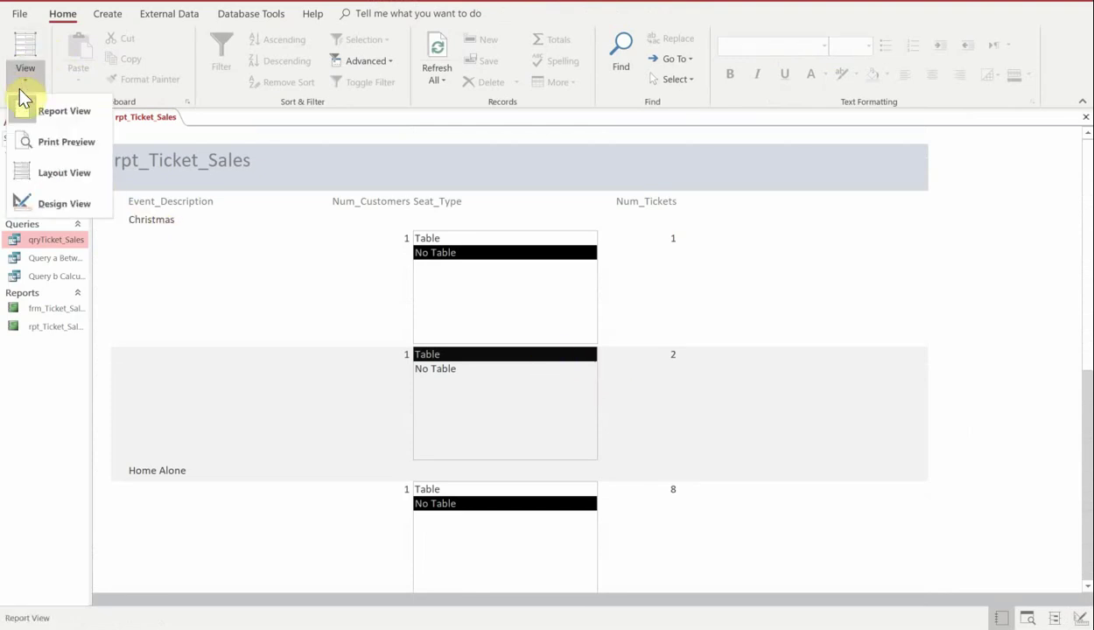
pyautogui.click(36, 201)
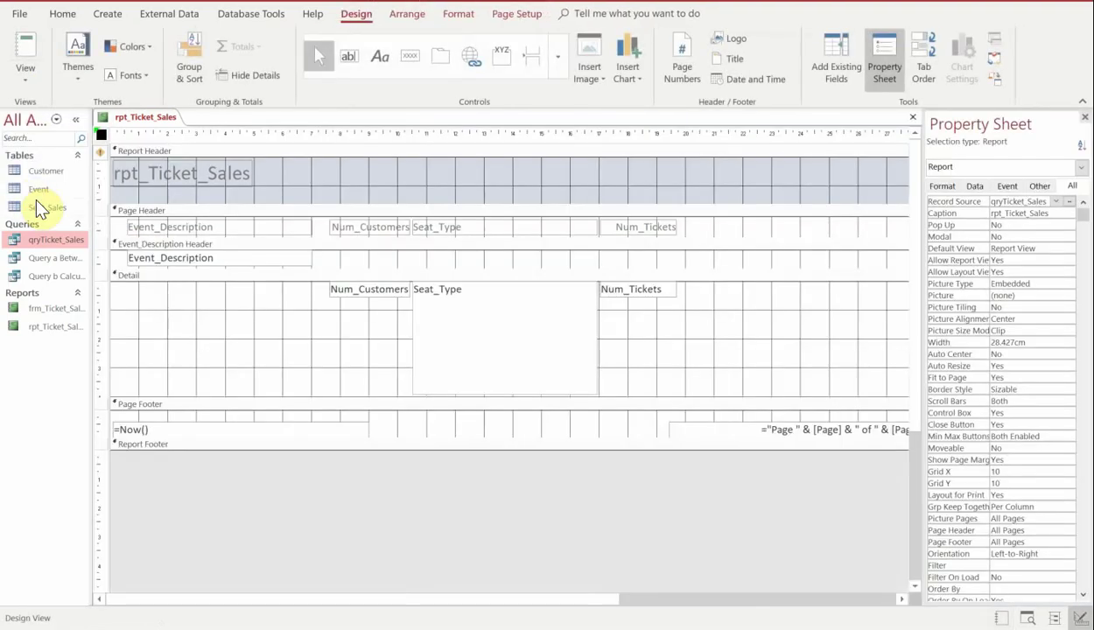
# - Change the title label in the Report Header to "Ticket Sales Report"
pyautogui.click(133, 180)
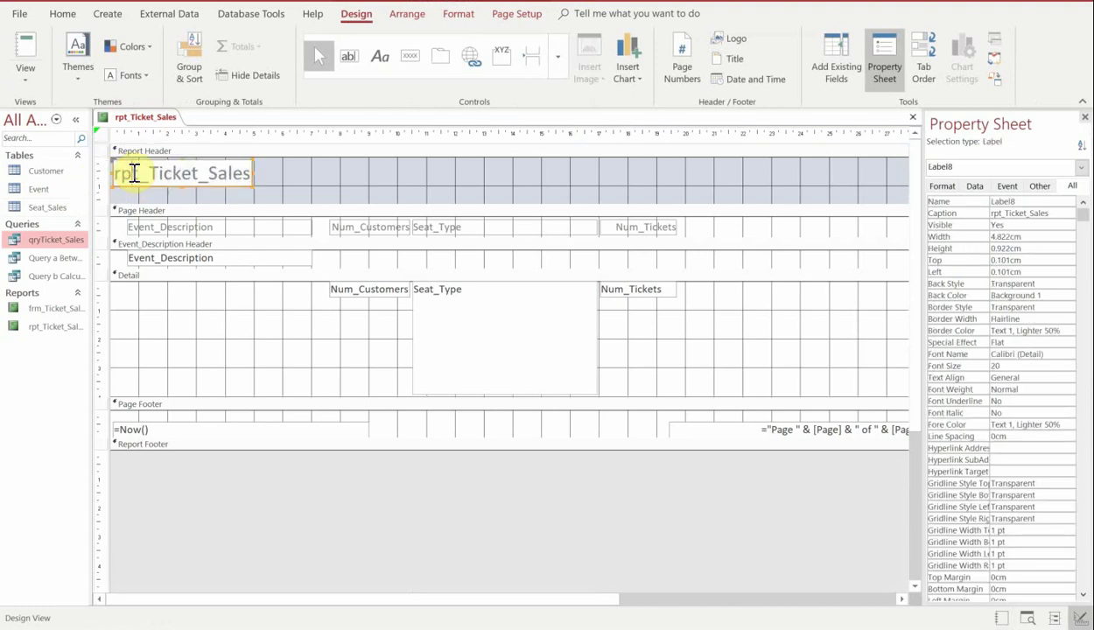
pyautogui.press('Delete')
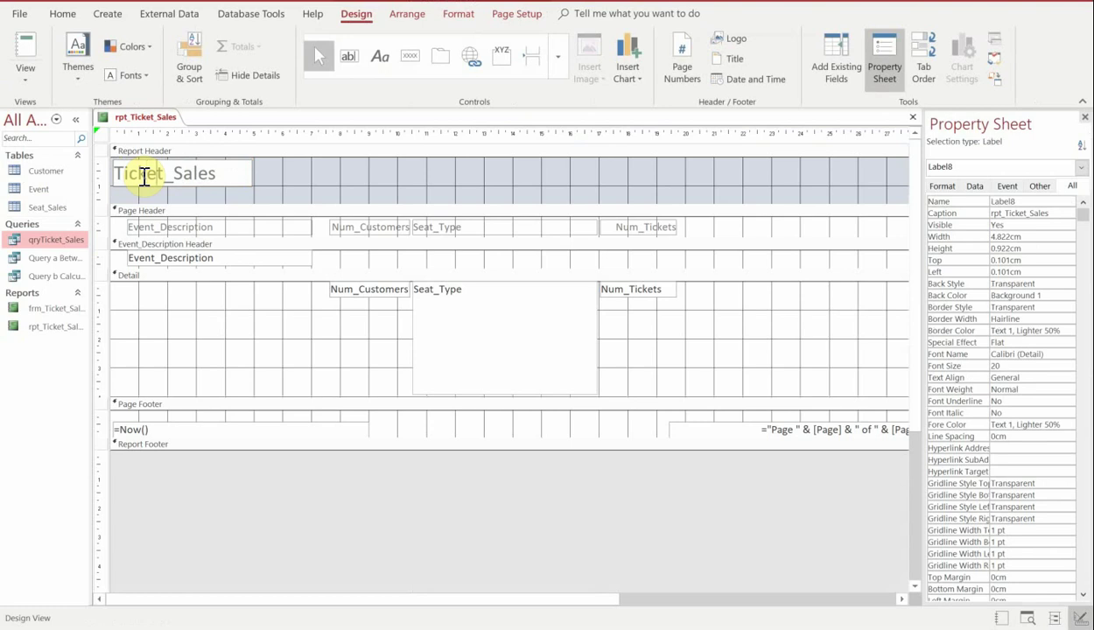
pyautogui.press('Right')
pyautogui.press('Delete')
pyautogui.write('b')
pyautogui.press('BackSpace')
pyautogui.write('Report')
pyautogui.press('Return')
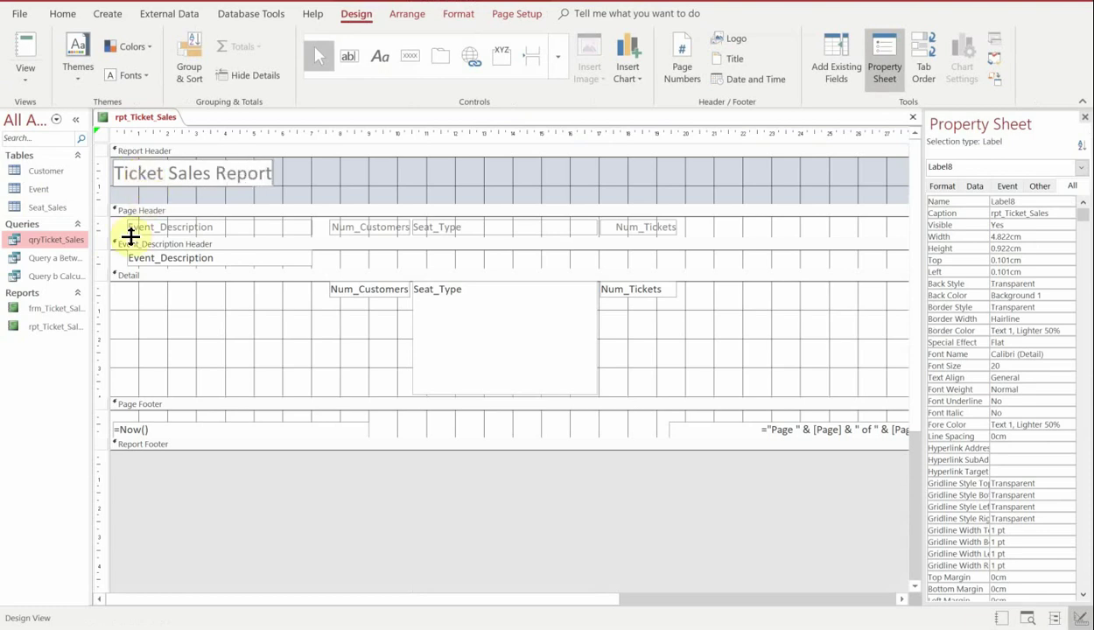
pyautogui.click(334, 359)
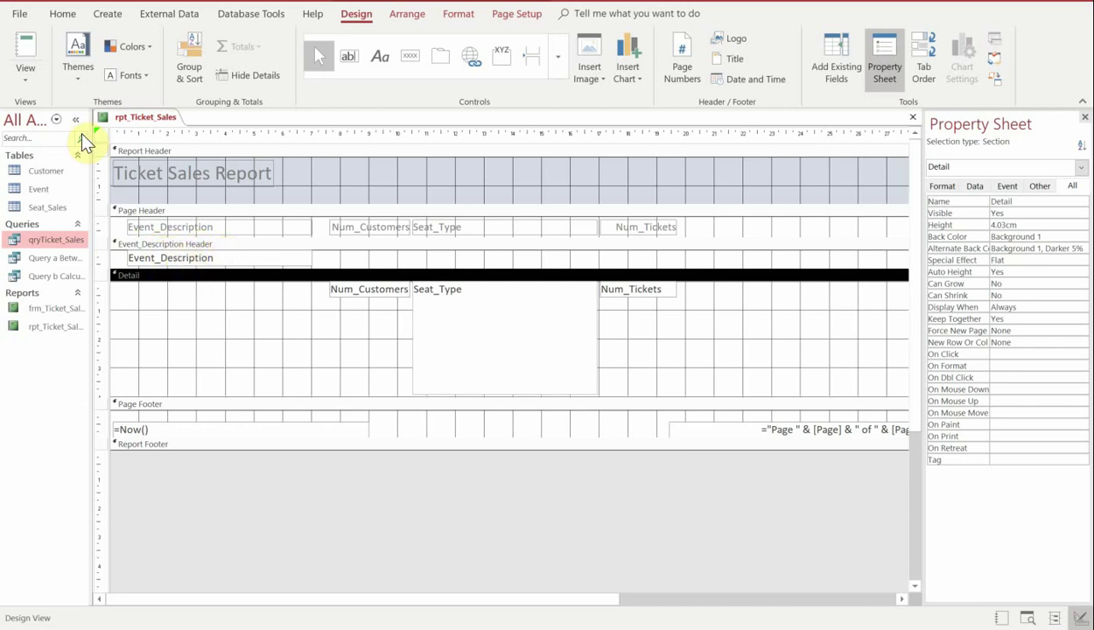
# - Check the new title and the event grouping in Report View, and go back to Design View
pyautogui.click(25, 59)
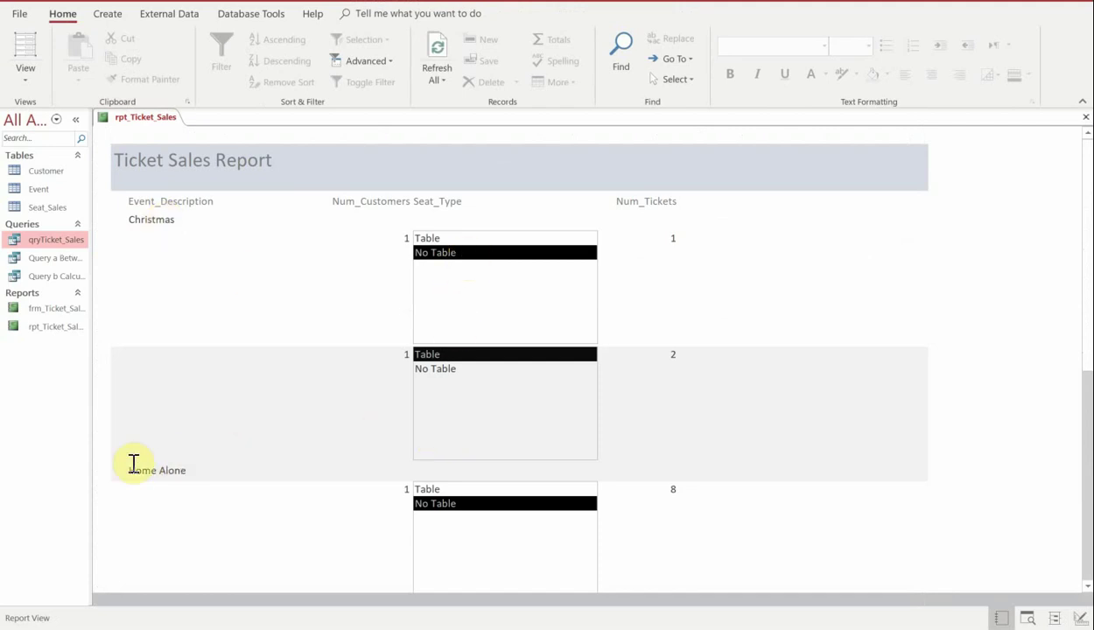
pyautogui.click(788, 477)
pyautogui.scroll(-3, 876, 420)
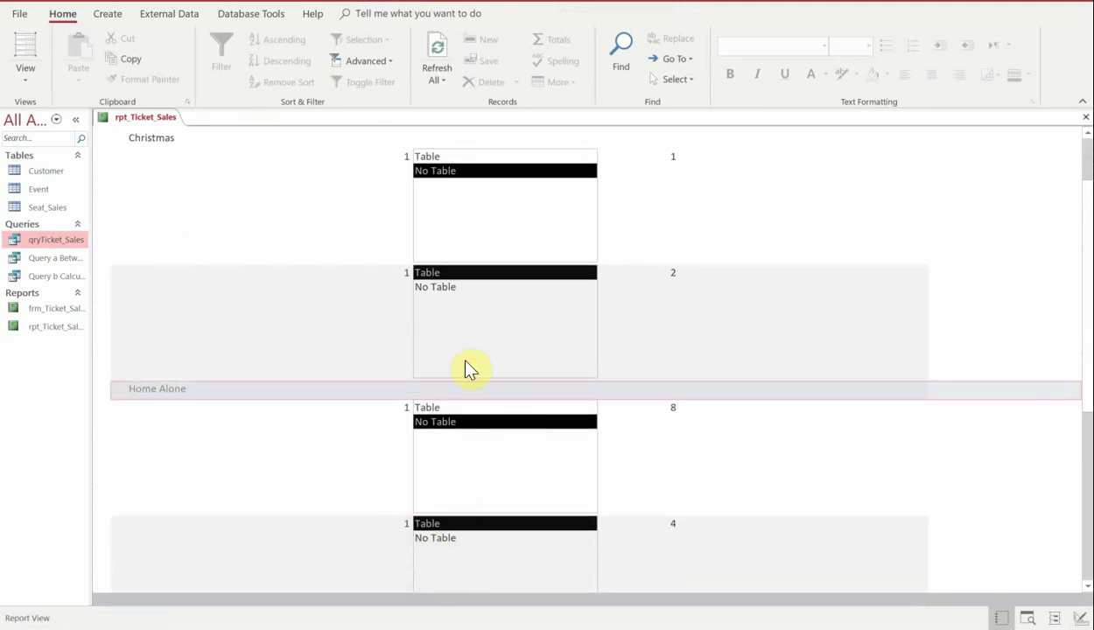
pyautogui.click(27, 77)
pyautogui.click(46, 203)
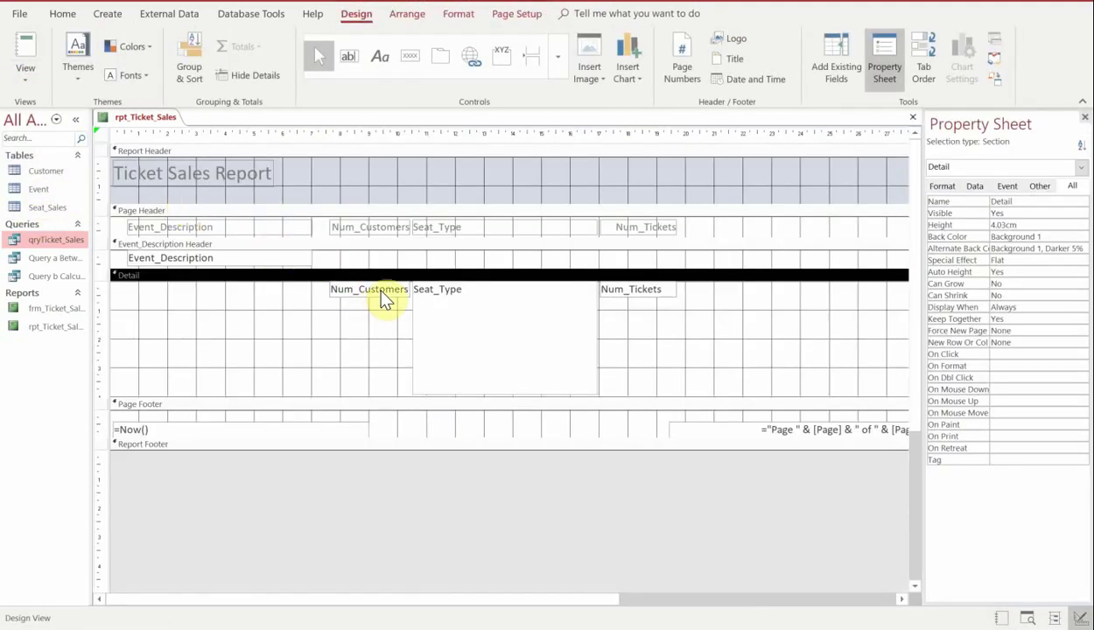
# - Move the Num_Customers, Seat_Type and Num_Tickets fields from Detail into the Event_Description Header, positioned under their column headings
pyautogui.click(385, 299)
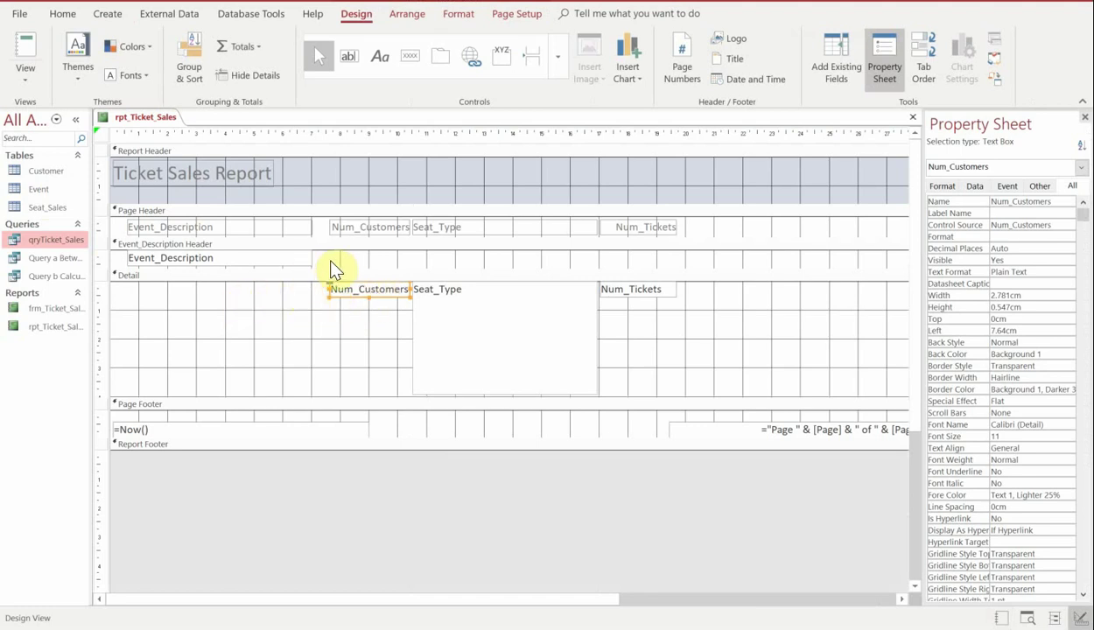
pyautogui.moveTo(271, 302); pyautogui.dragTo(691, 341)
pyautogui.rightClick(552, 357)
pyautogui.click(595, 242)
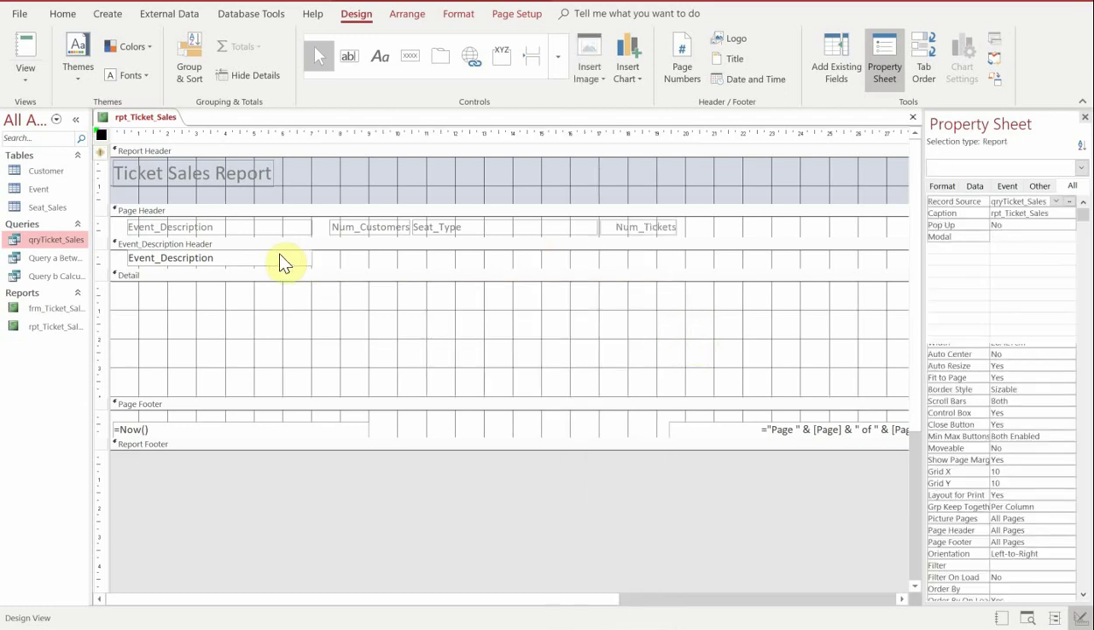
pyautogui.click(365, 263)
pyautogui.rightClick(365, 260)
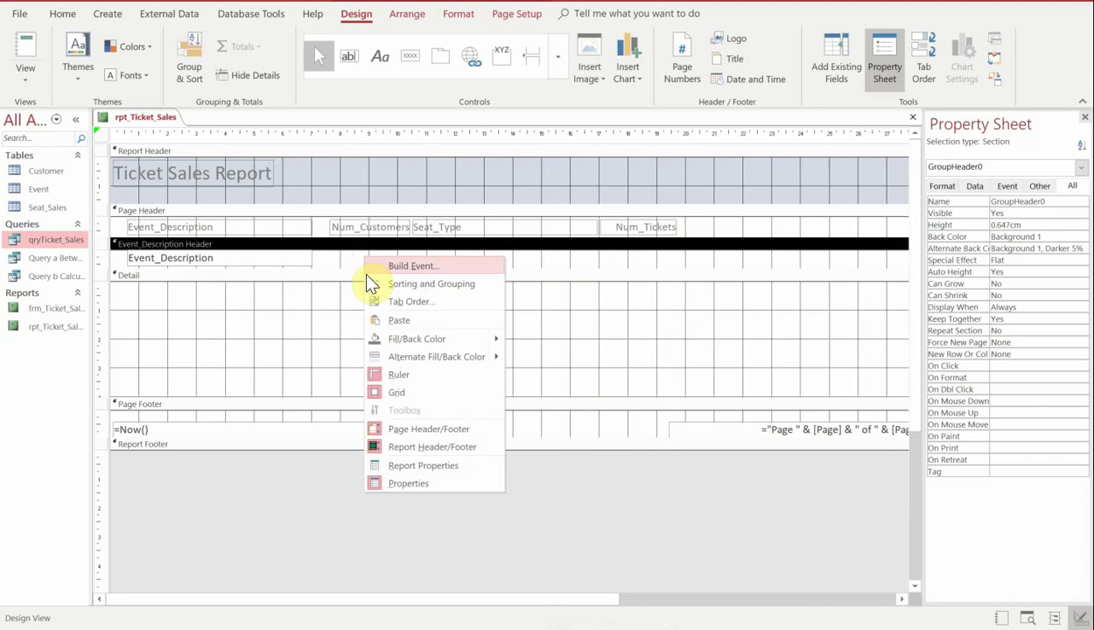
pyautogui.click(396, 322)
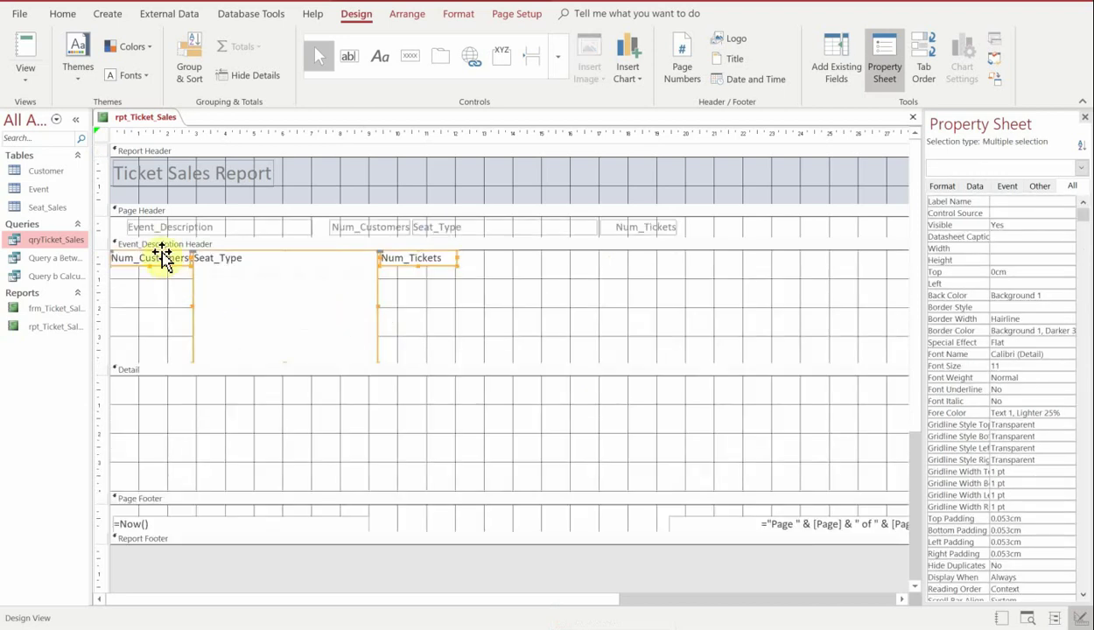
pyautogui.moveTo(163, 264); pyautogui.dragTo(371, 262)
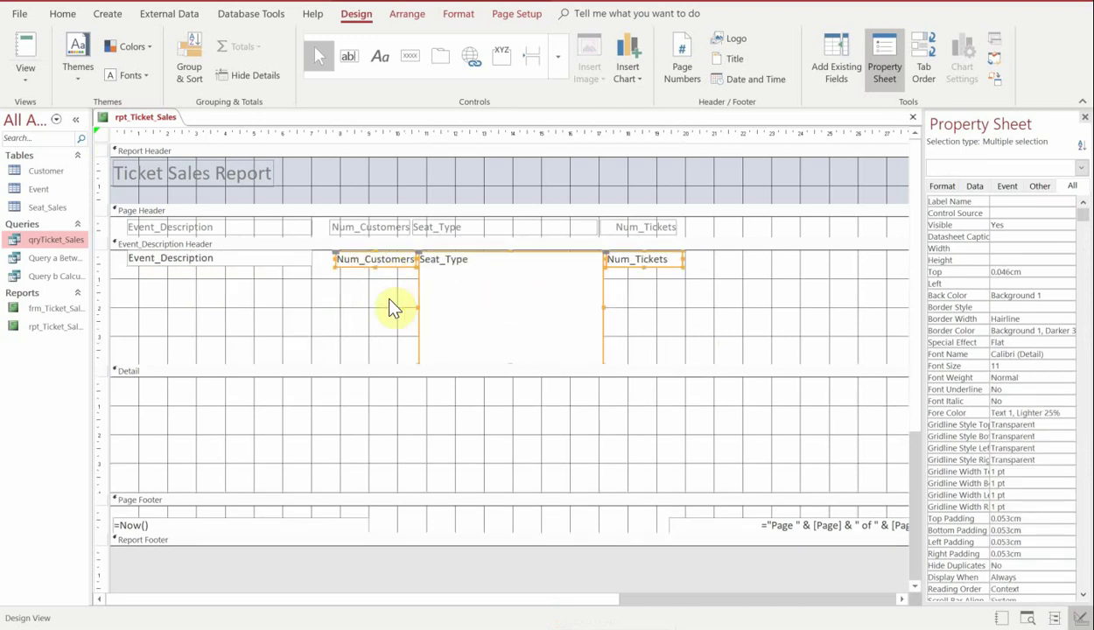
# - Convert the Seat_Type list box in the Event_Description Header into a text box
pyautogui.click(336, 314)
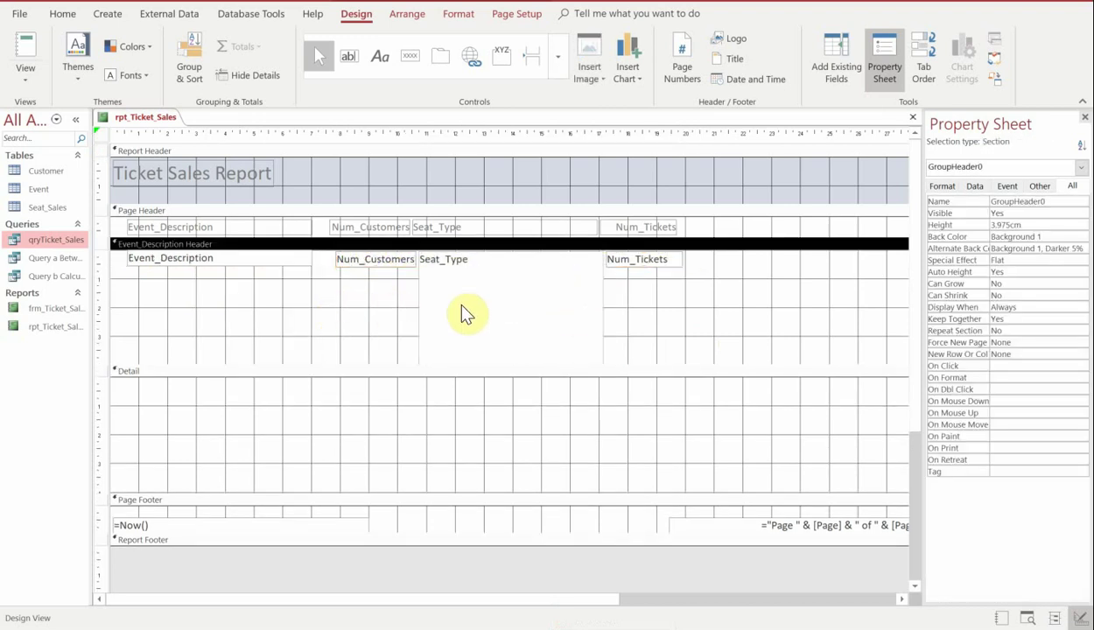
pyautogui.rightClick(551, 315)
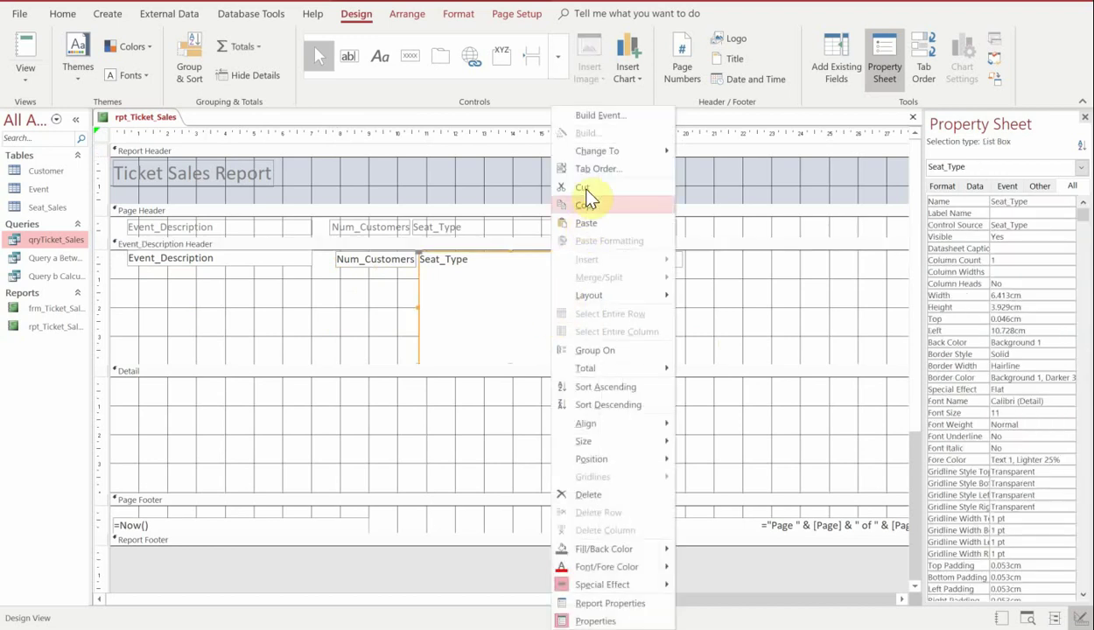
pyautogui.moveTo(663, 157)
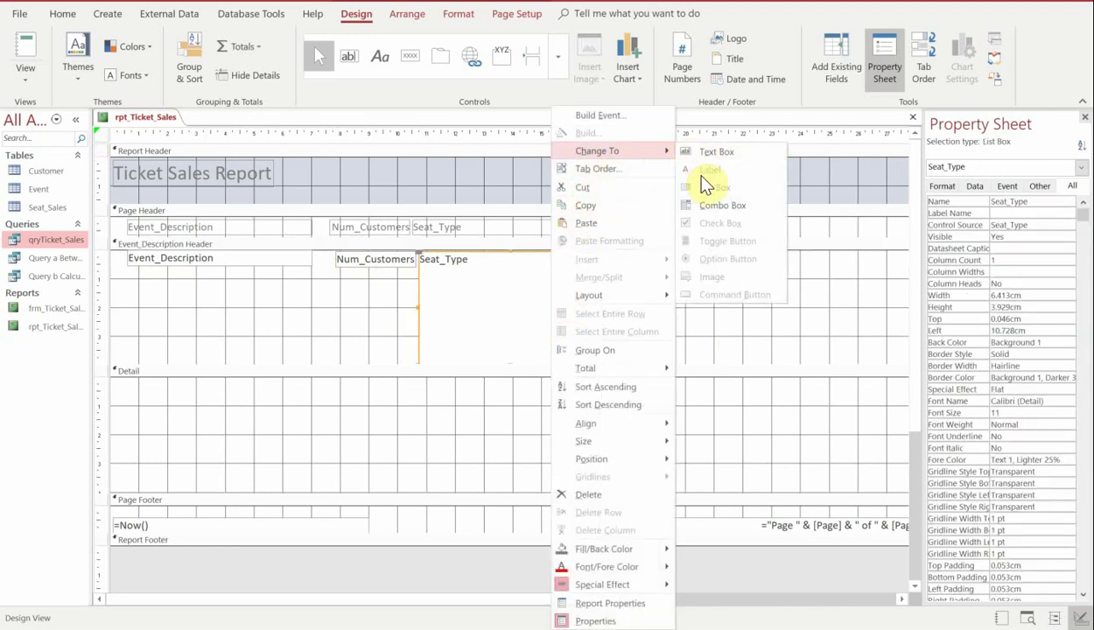
pyautogui.click(712, 153)
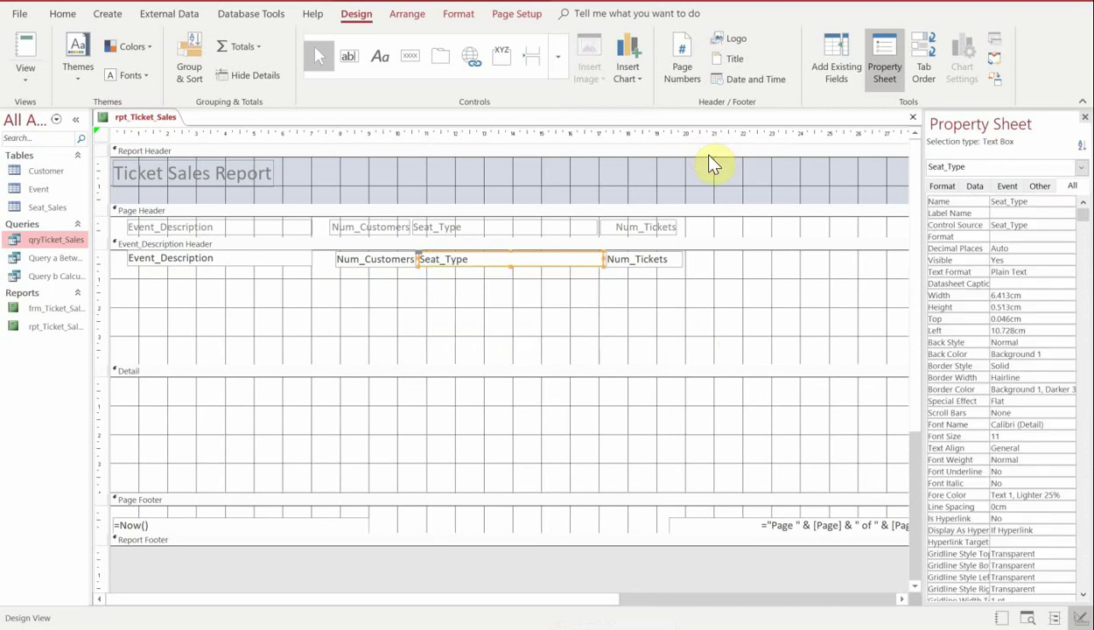
pyautogui.click(523, 315)
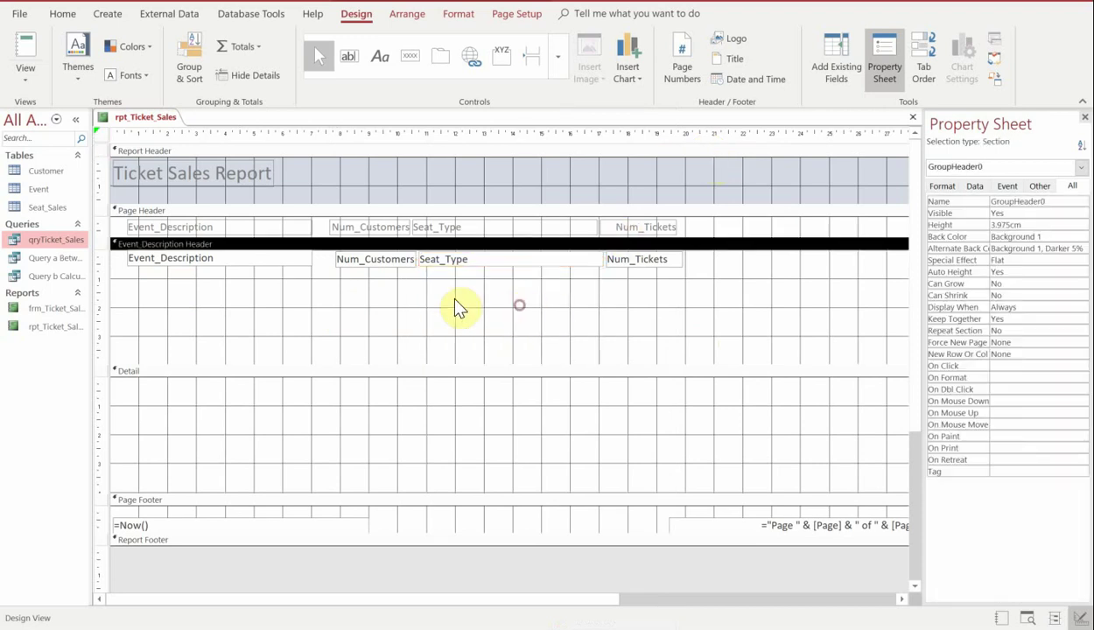
# - Shift the Num_Customers field in the Event_Description Header so it lines up under its column heading
pyautogui.click(350, 261)
pyautogui.moveTo(350, 265); pyautogui.dragTo(351, 263)
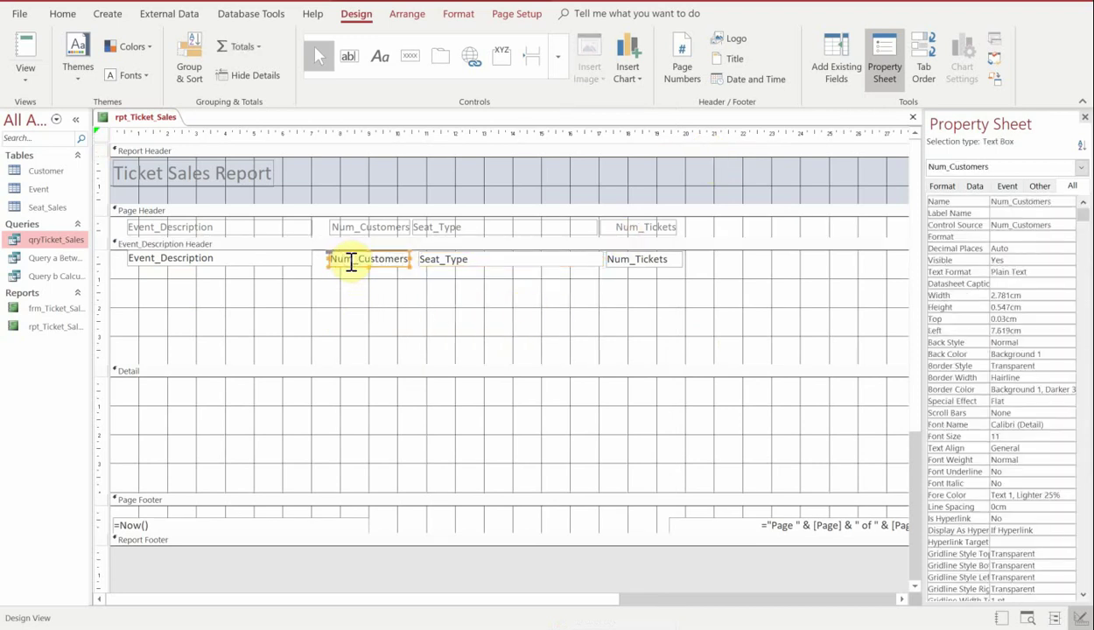
pyautogui.click(330, 260)
# - Review the converted seat type field and the column alignment in Report View, and return to Design View
pyautogui.click(26, 57)
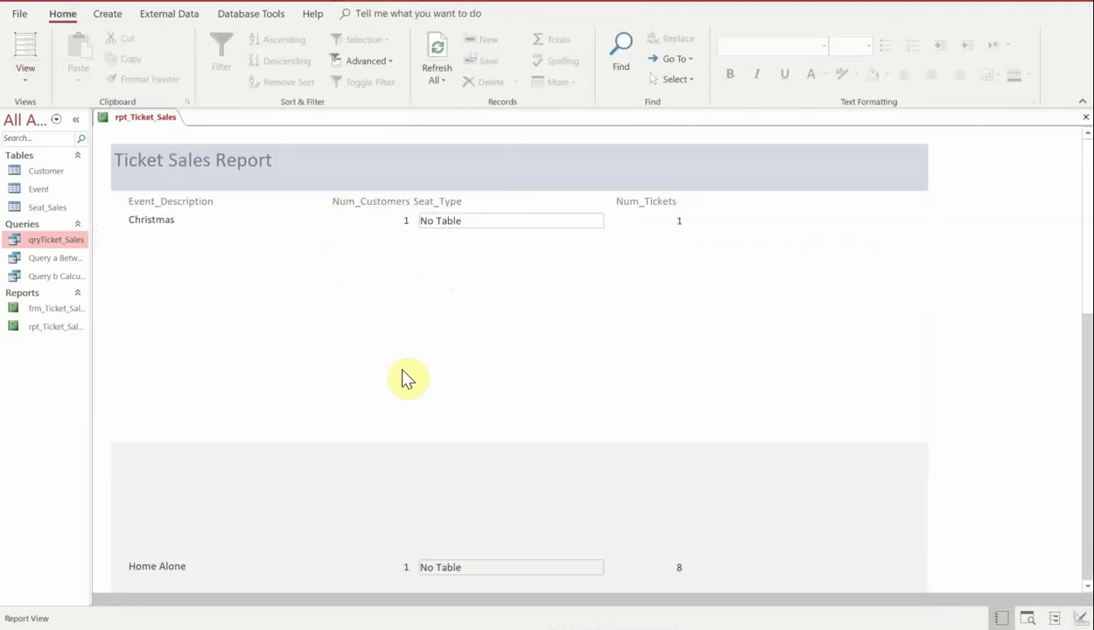
pyautogui.scroll(-5, 575, 337)
pyautogui.scroll(2, 263, 229)
pyautogui.scroll(2, 245, 214)
pyautogui.click(27, 74)
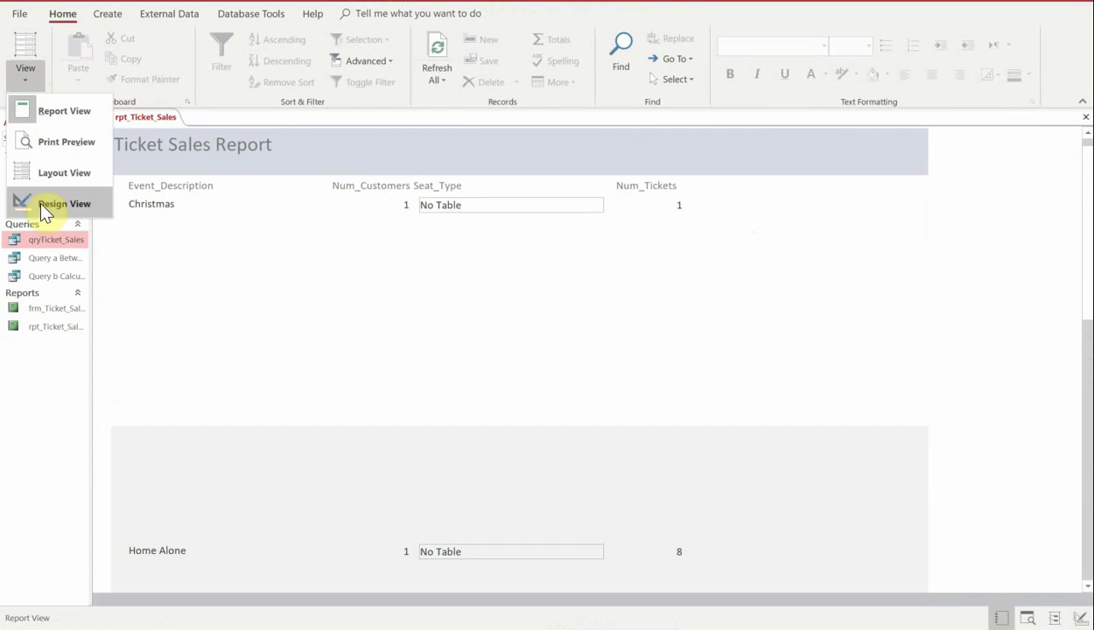
pyautogui.click(44, 203)
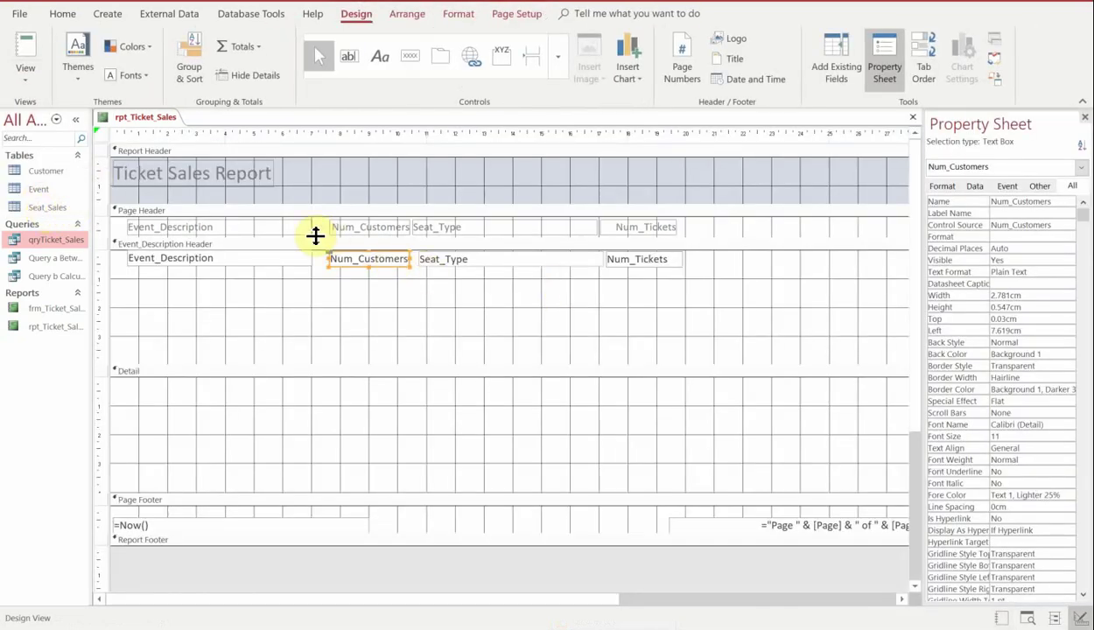
# - Enclose the field name in the Num_Customers text box in square brackets, as [Num_Customers]
pyautogui.click(421, 320)
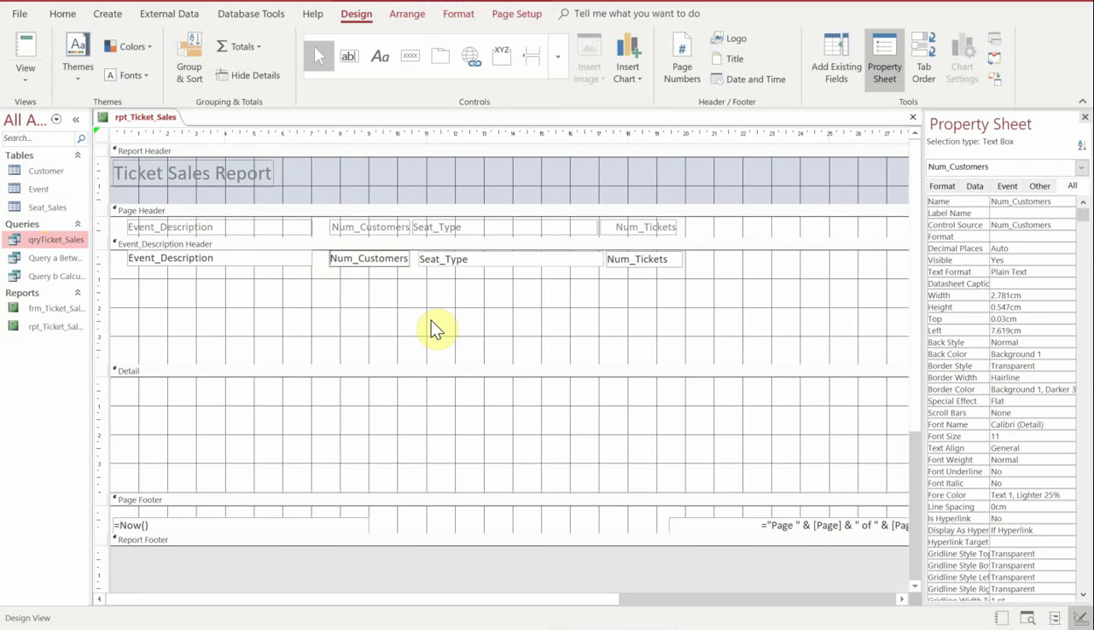
pyautogui.write('[')
pyautogui.press('End')
pyautogui.write(']')
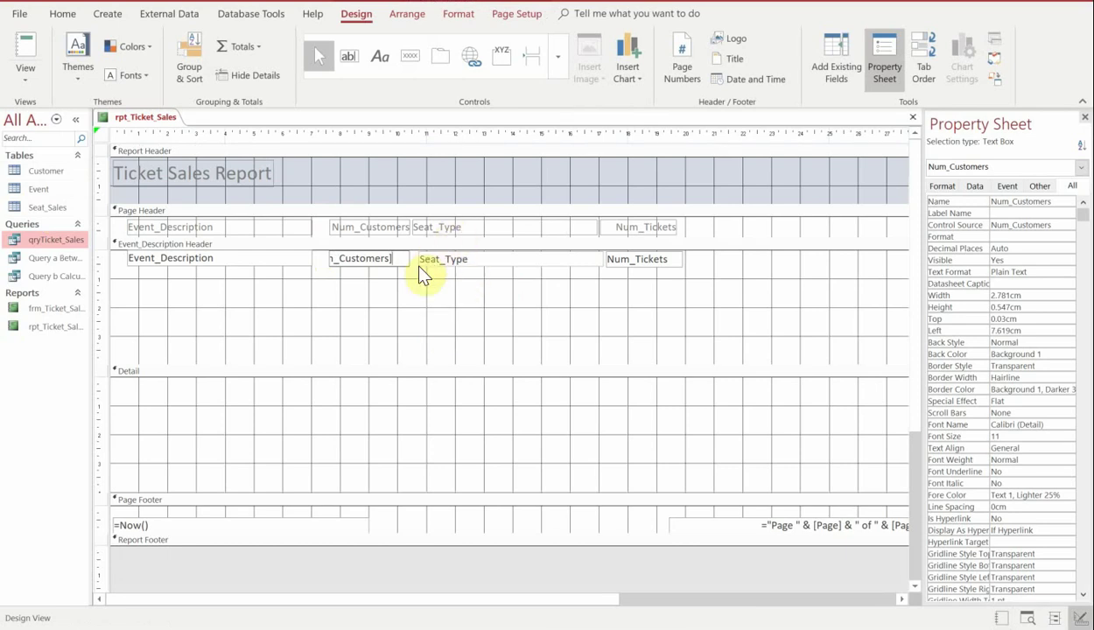
# - Check the bracketed Num_Customers values for each event in Report View, and go back to Design View
pyautogui.click(11, 68)
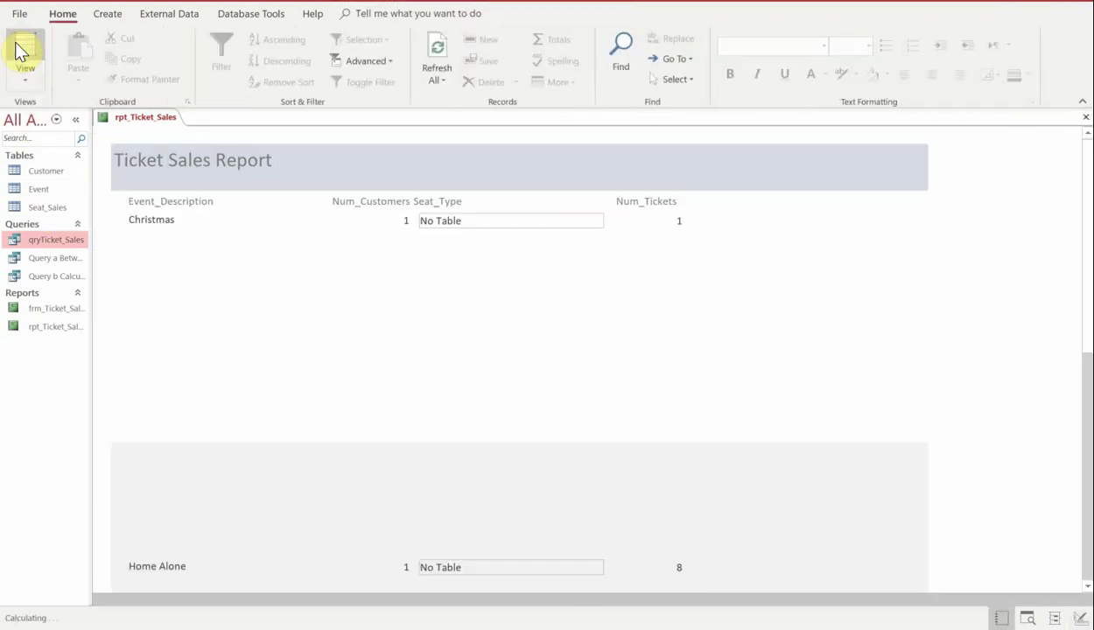
pyautogui.scroll(-10, 429, 396)
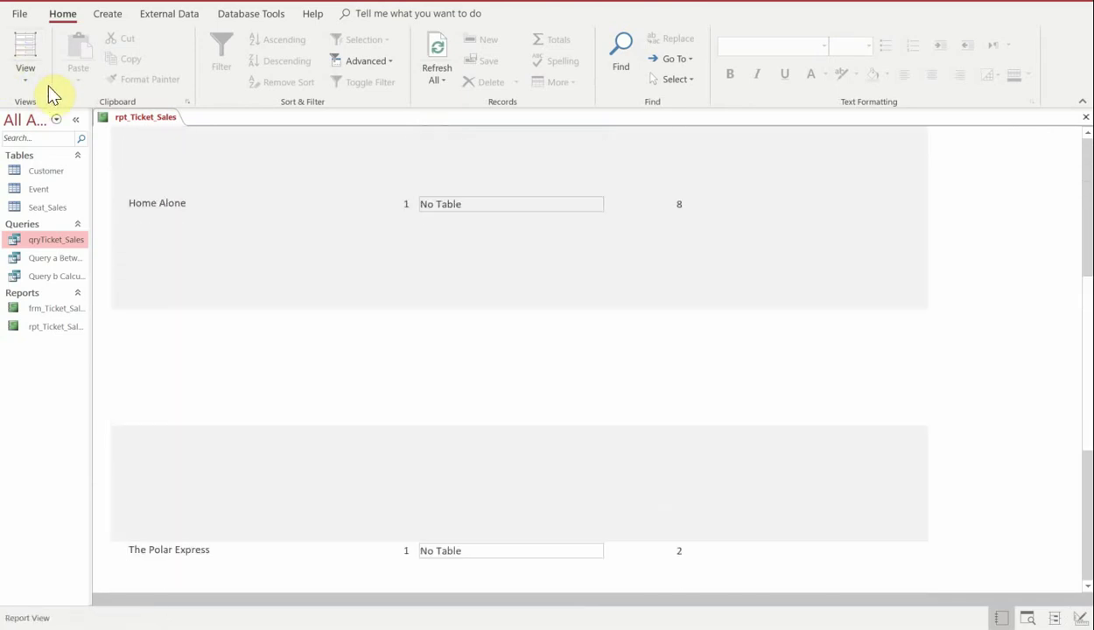
pyautogui.click(24, 77)
pyautogui.click(30, 207)
# - Replace the Seat_Type text box's source with the expression =Sum(IIf([Seat_Type]="table",[Num_Tickets],0))
pyautogui.click(442, 262)
pyautogui.click(457, 259)
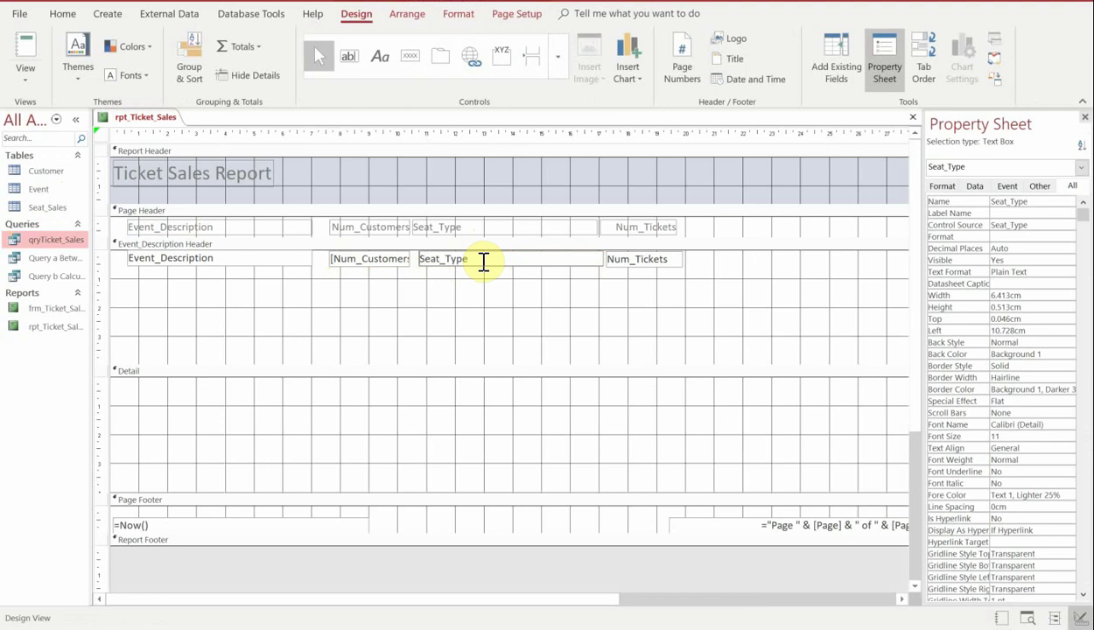
pyautogui.write('=sum(iif([]="table",[N')
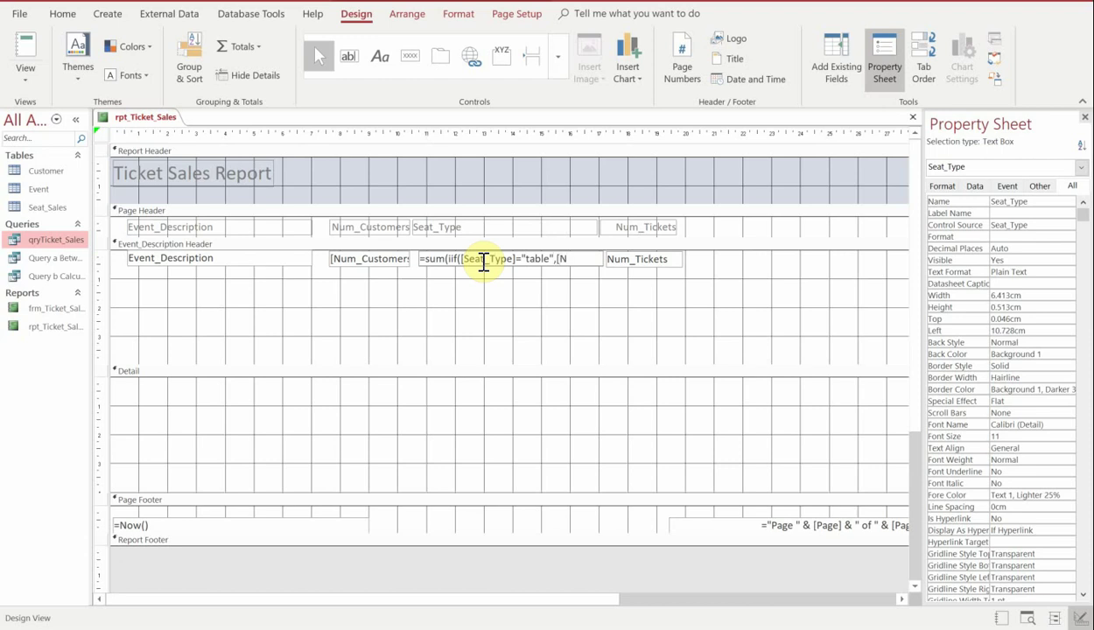
pyautogui.write('um_Tickets')
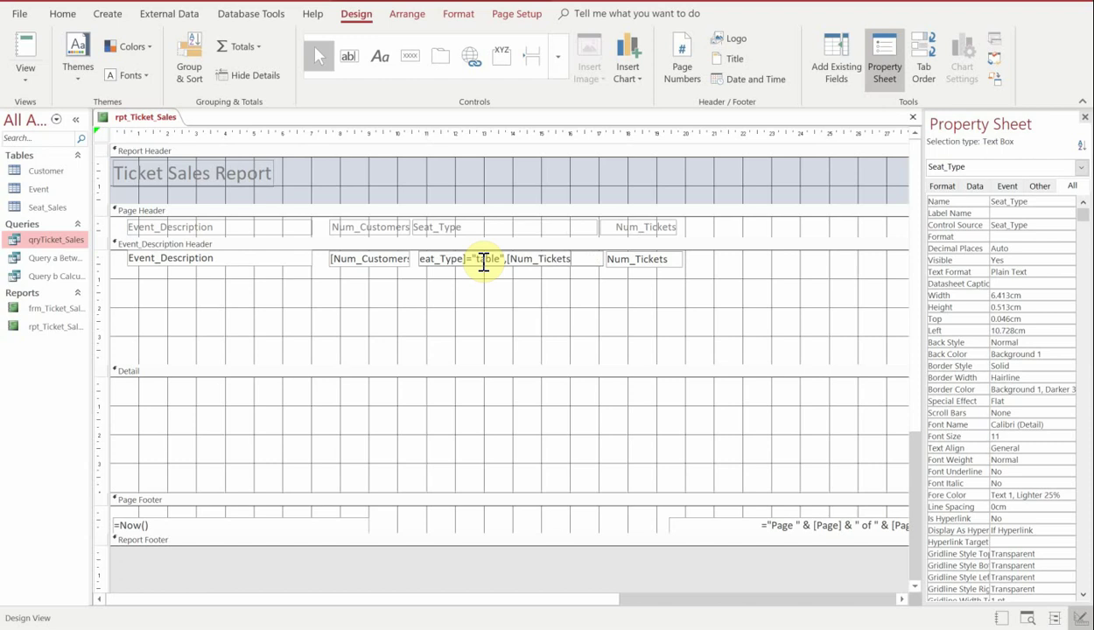
pyautogui.write('],0))')
pyautogui.press('Return')
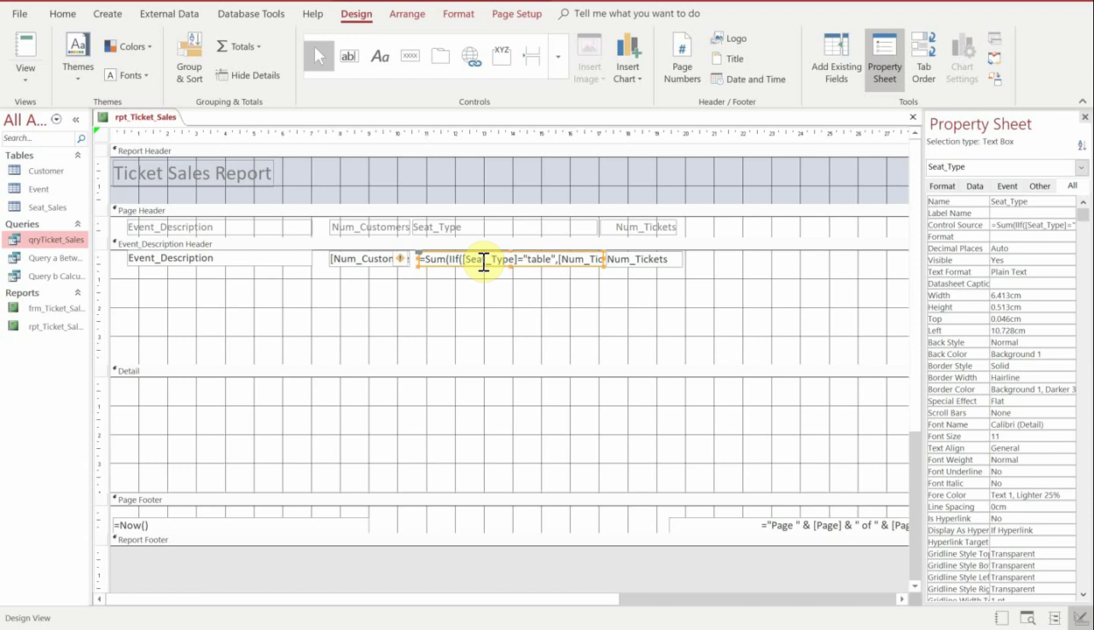
# - Check the summed table tickets for each event in Report View, and switch back to Design View
pyautogui.click(10, 47)
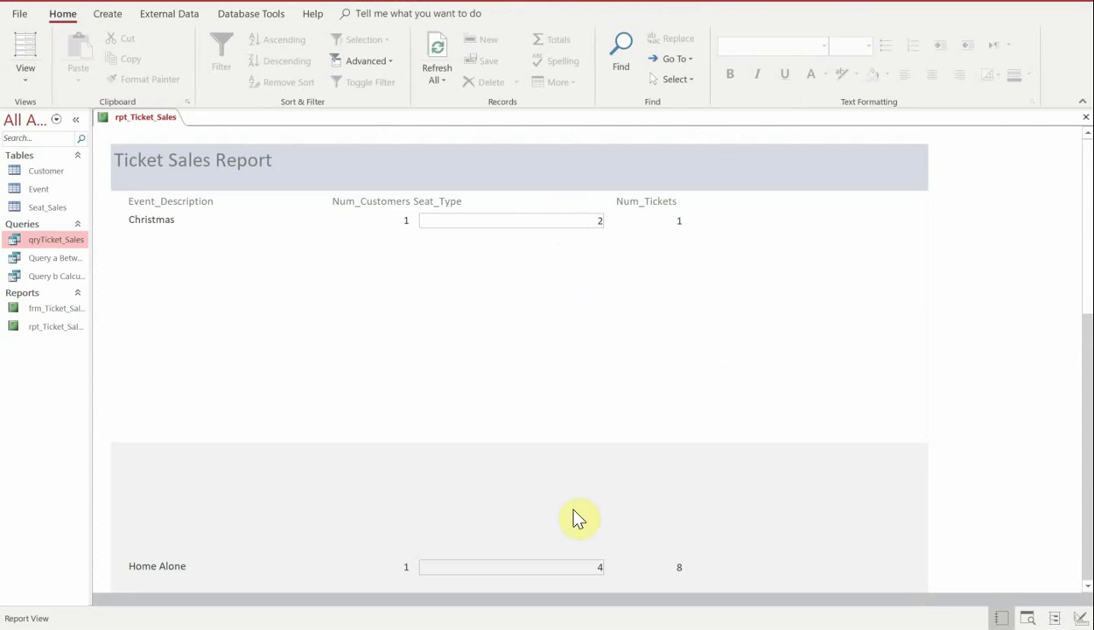
pyautogui.click(25, 79)
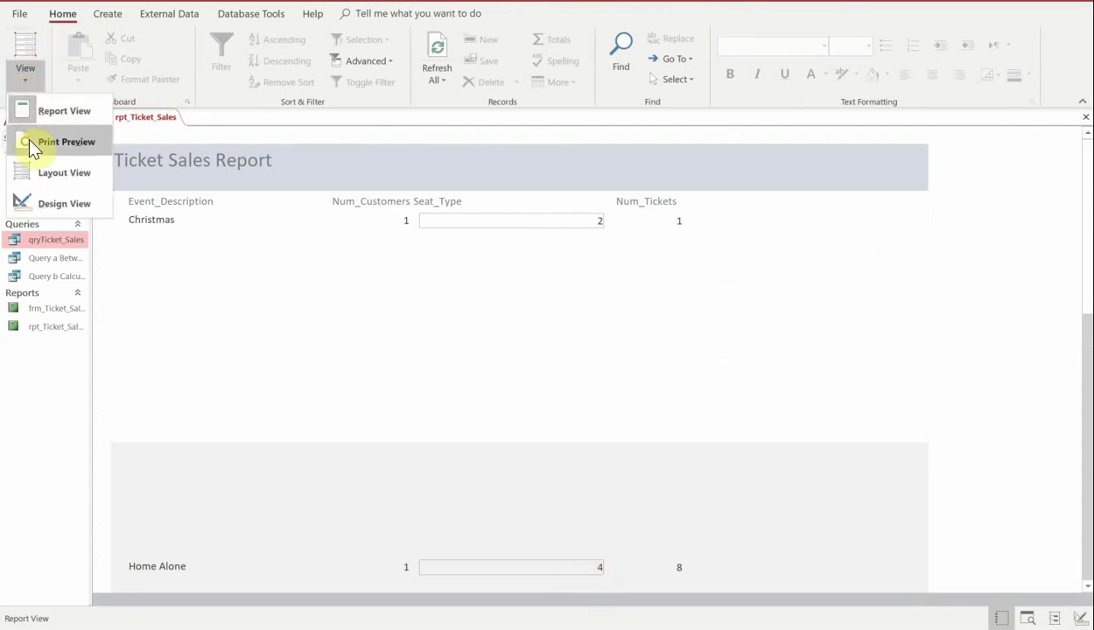
pyautogui.click(31, 204)
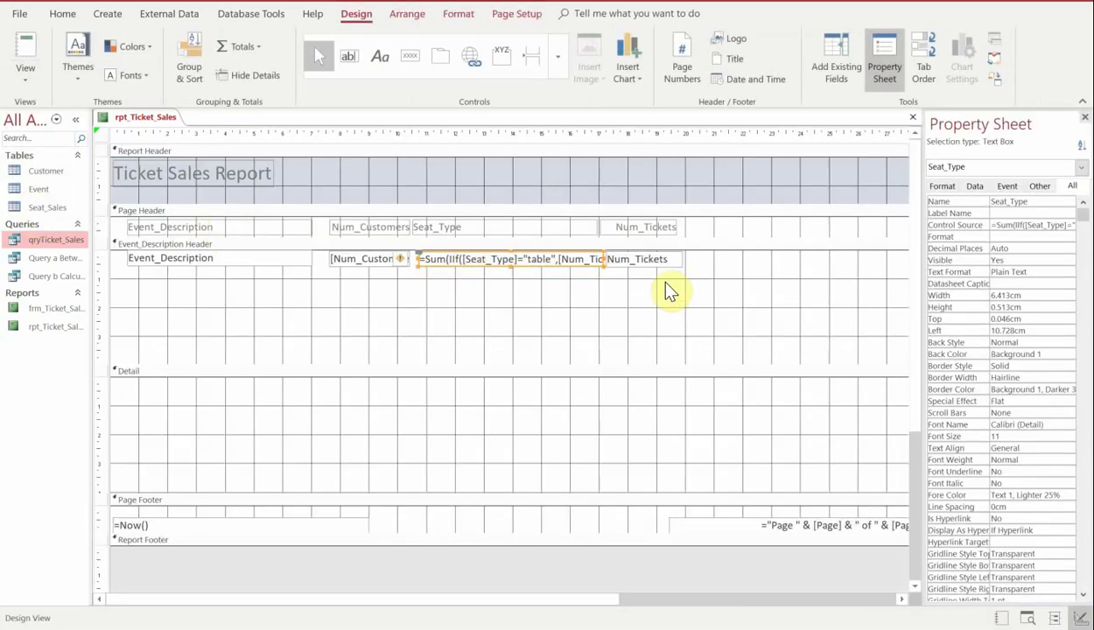
# - Move the Num_Tickets heading and field further right to free a column, and duplicate the Seat_Type heading with its sum field
pyautogui.click(593, 299)
pyautogui.moveTo(674, 291); pyautogui.dragTo(830, 230)
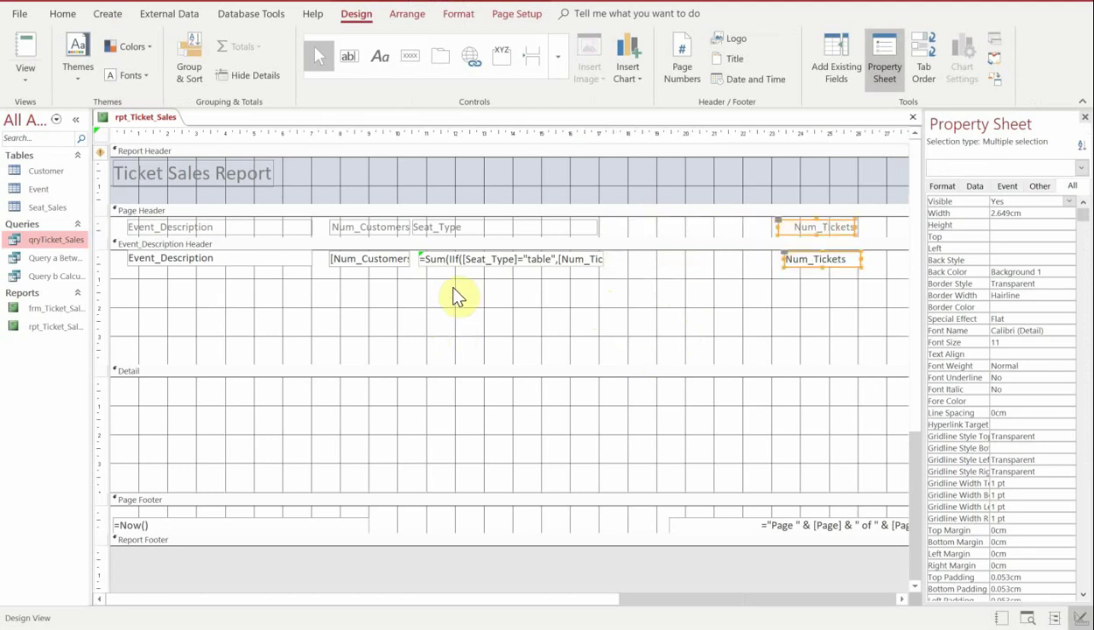
pyautogui.moveTo(493, 281); pyautogui.dragTo(465, 229)
pyautogui.rightClick(465, 229)
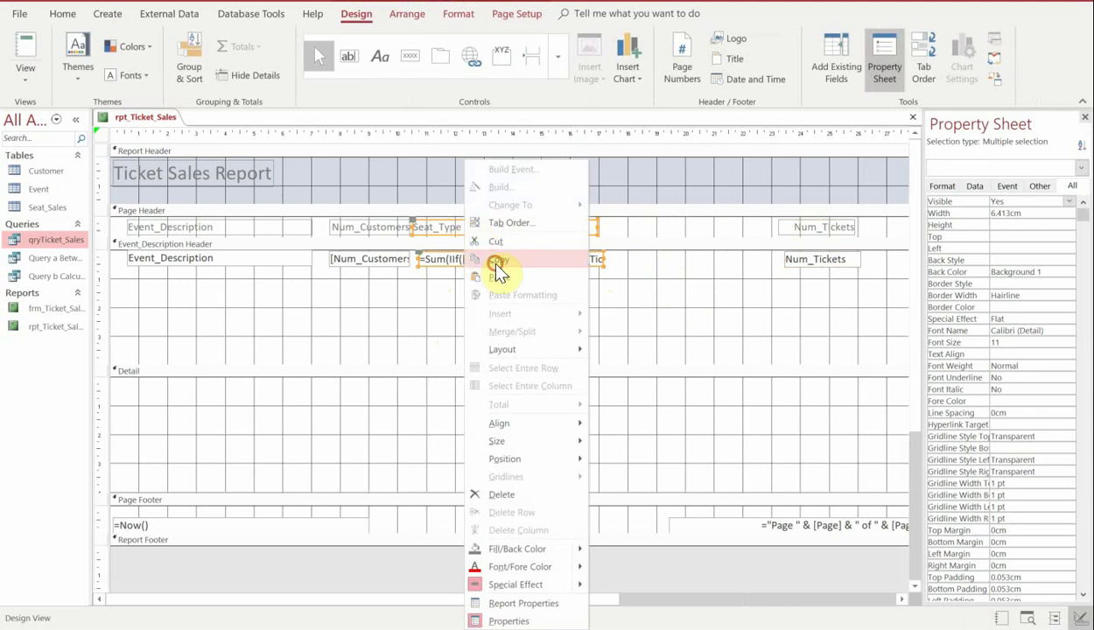
pyautogui.click(497, 261)
pyautogui.rightClick(481, 228)
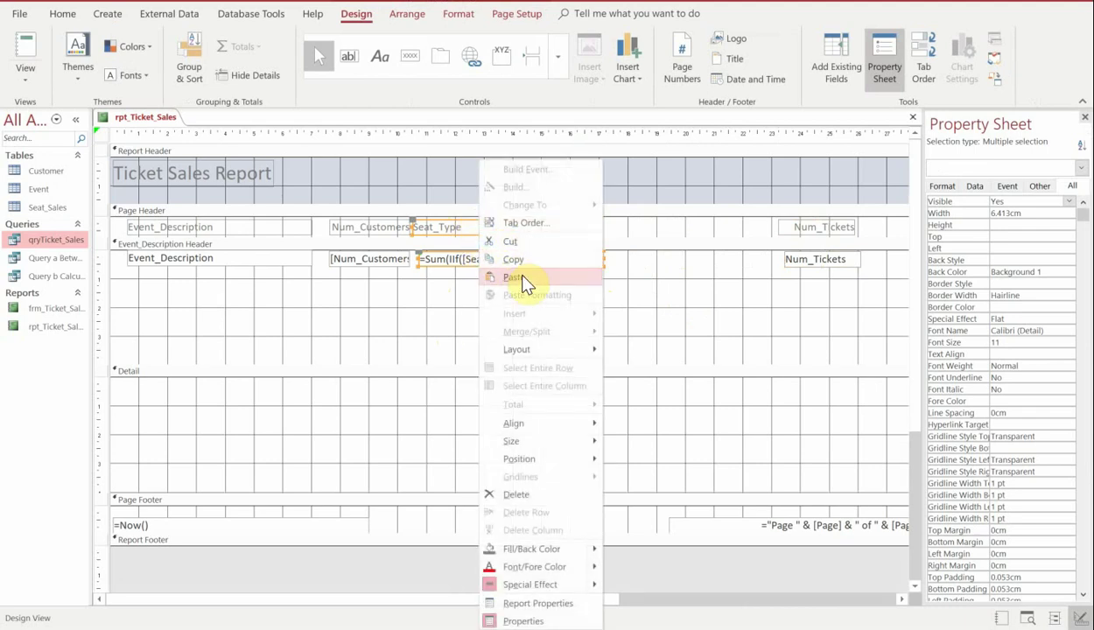
pyautogui.click(513, 275)
# - Place the copied heading and sum field between the Seat_Type and Num_Tickets columns, narrowing both to fit the gap
pyautogui.moveTo(505, 252); pyautogui.dragTo(698, 256)
pyautogui.click(732, 237)
pyautogui.moveTo(728, 251); pyautogui.dragTo(731, 234)
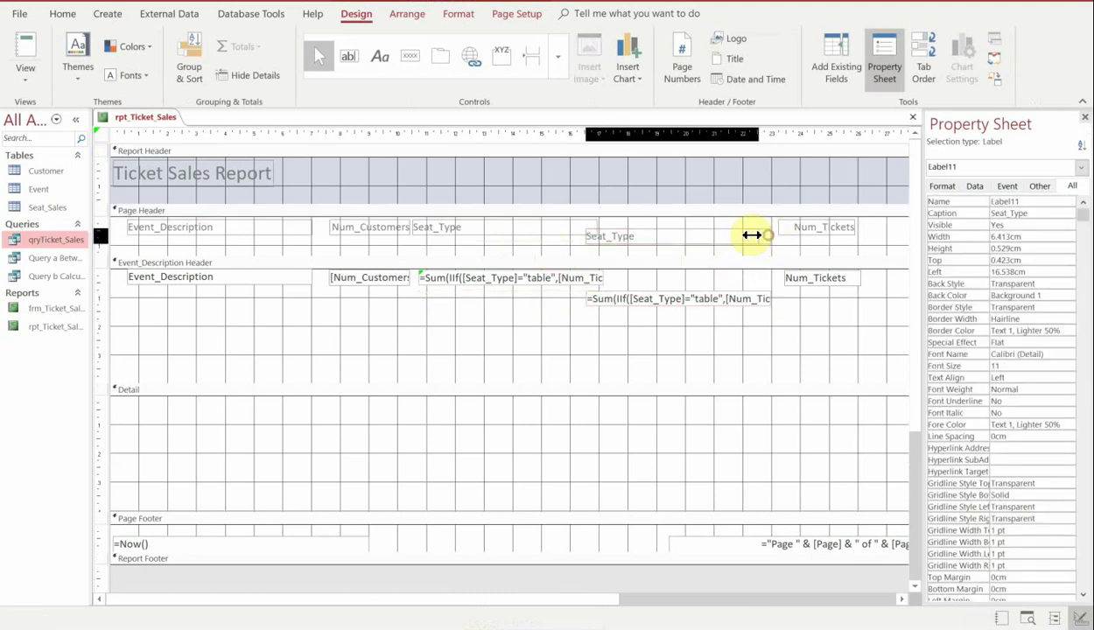
pyautogui.click(739, 235)
pyautogui.moveTo(727, 247); pyautogui.dragTo(745, 235)
pyautogui.click(758, 300)
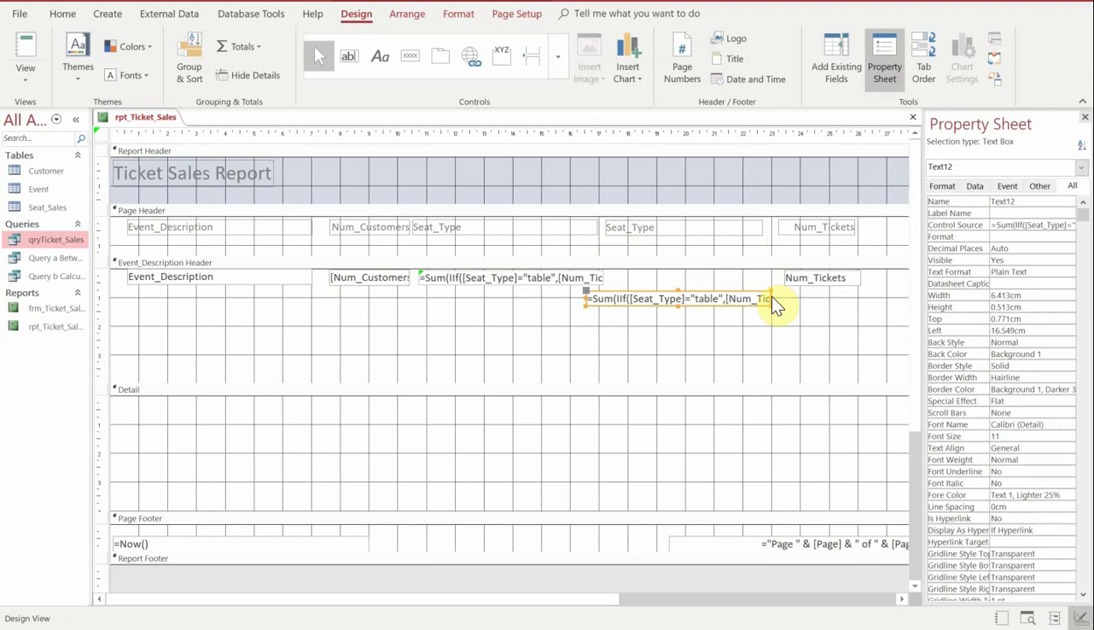
pyautogui.moveTo(772, 299); pyautogui.dragTo(725, 288)
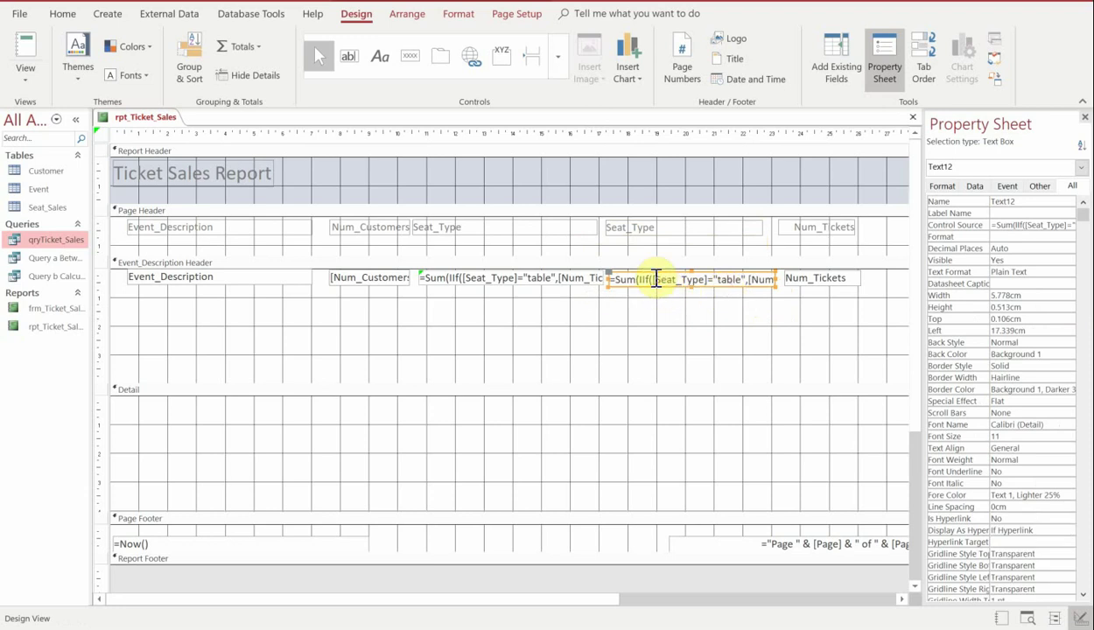
# - Change the copied sum field's seat type condition to "no table" and its heading in the Page Header to "No Table"
pyautogui.click(716, 280)
pyautogui.write('no')
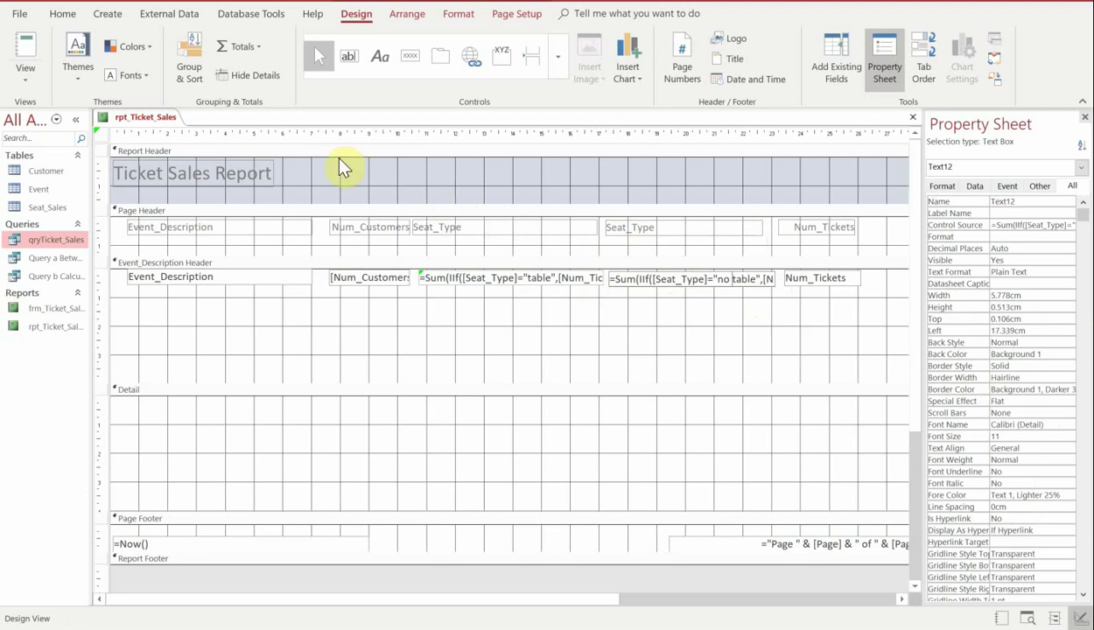
pyautogui.click(667, 228)
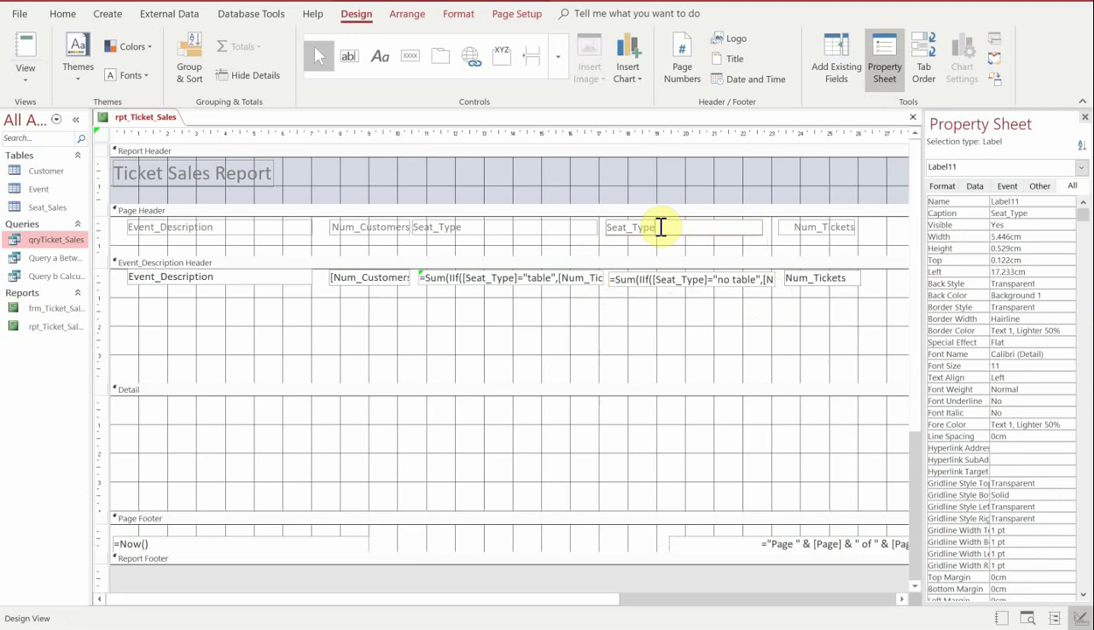
pyautogui.write('No Table')
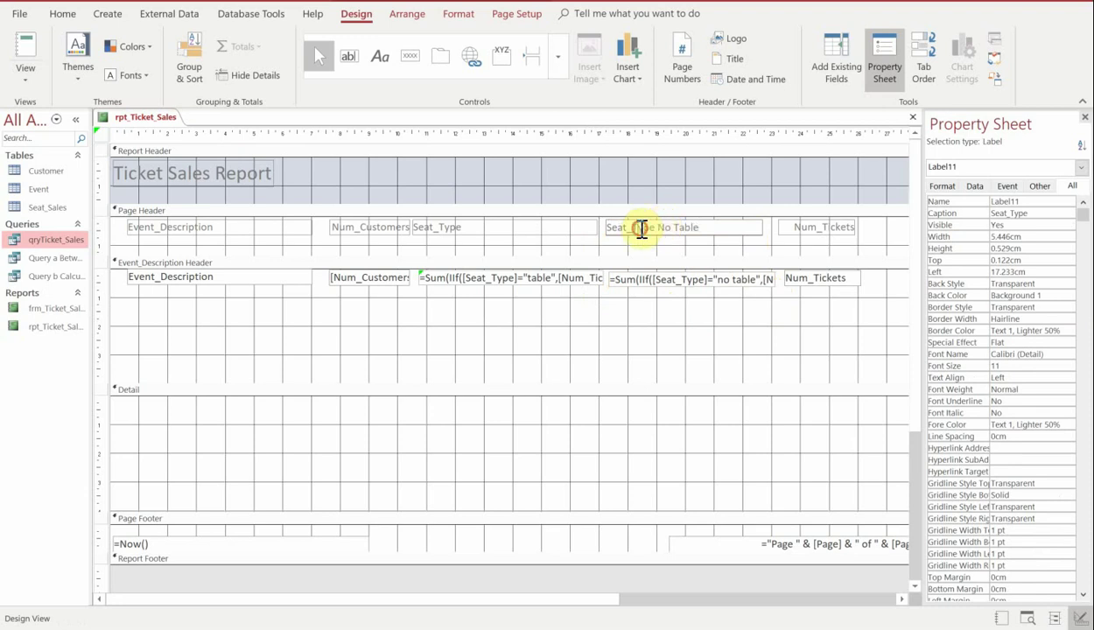
pyautogui.press('Right')
pyautogui.press('Right')
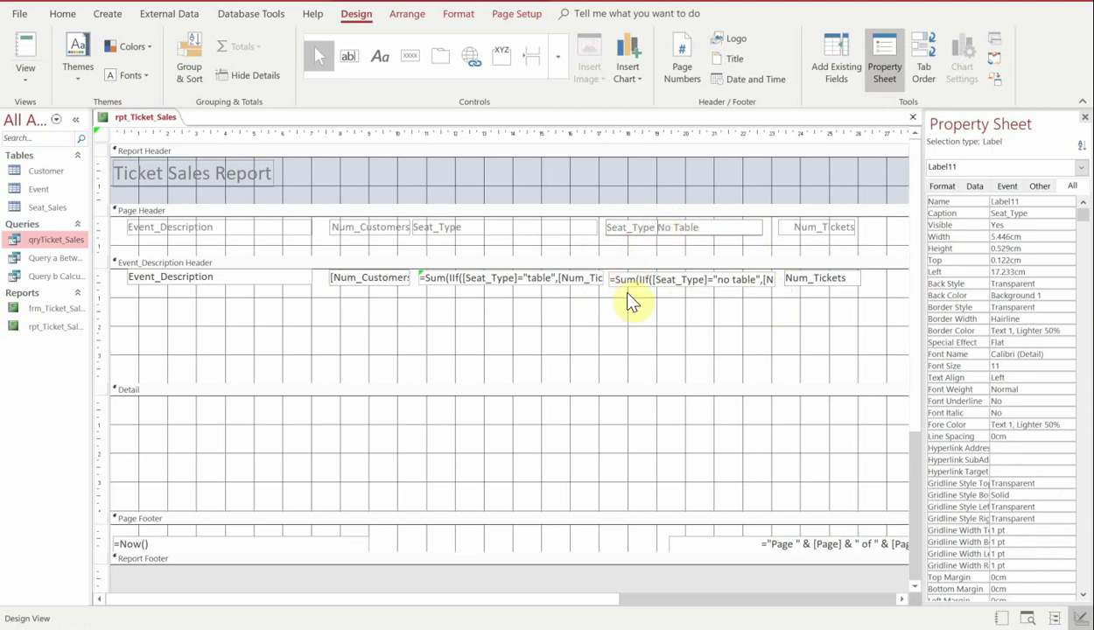
pyautogui.press('Delete')
pyautogui.press('Delete')
pyautogui.press('Delete')
pyautogui.press('BackSpace')
pyautogui.press('BackSpace')
pyautogui.press('BackSpace')
pyautogui.press('BackSpace')
pyautogui.press('BackSpace')
pyautogui.press('BackSpace')
pyautogui.press('BackSpace')
# - Change the original Seat_Type heading in the Page Header to "Table"
pyautogui.click(452, 226)
pyautogui.click(457, 228)
pyautogui.moveTo(459, 228); pyautogui.dragTo(410, 229)
pyautogui.press('BackSpace')
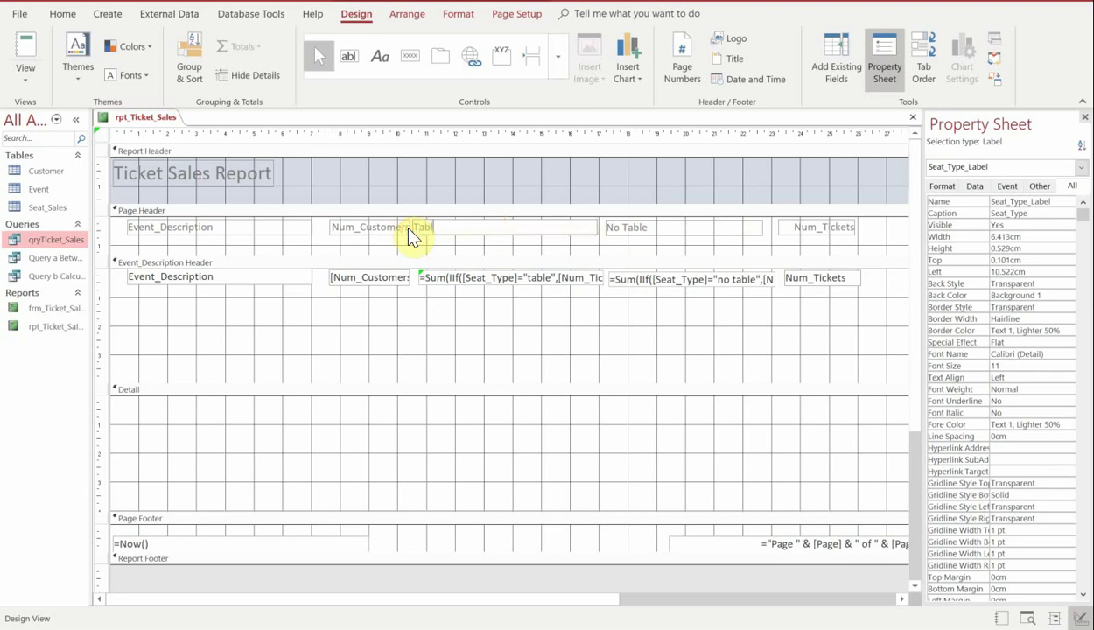
pyautogui.write('Table')
pyautogui.click(563, 335)
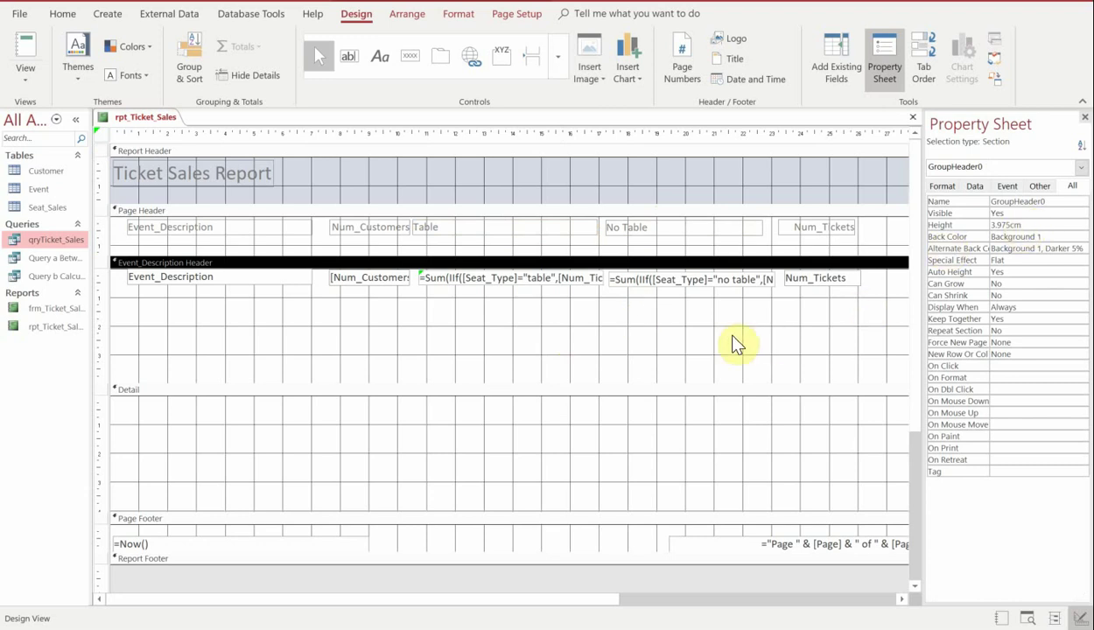
# - Compare the Table, No Table and Num_Tickets figures for each event in Report View
pyautogui.click(35, 48)
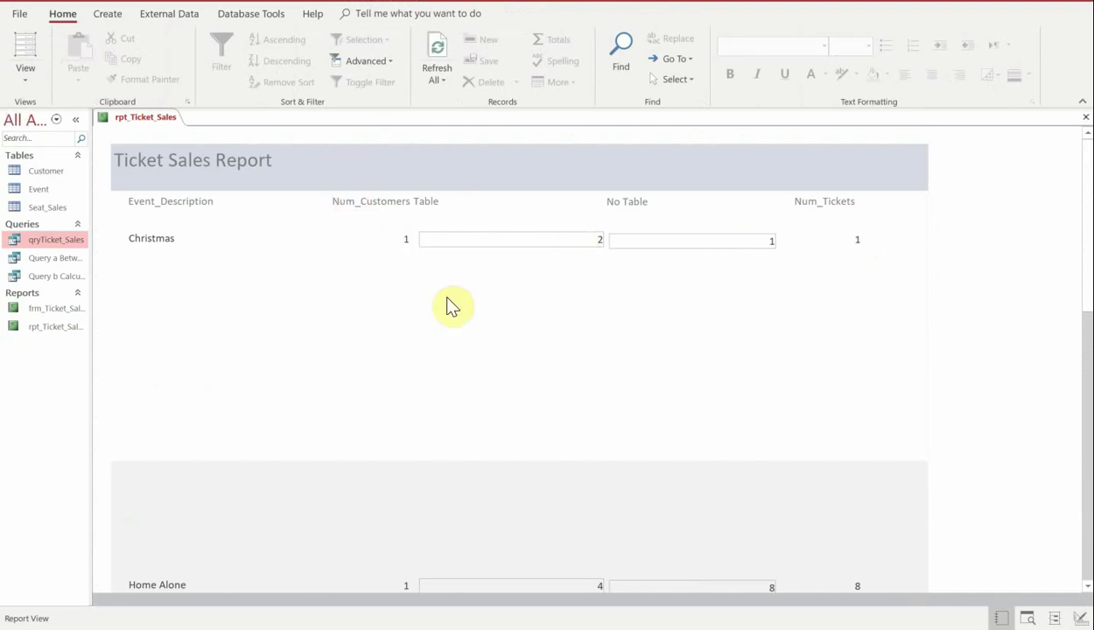
pyautogui.scroll(-2, 665, 547)
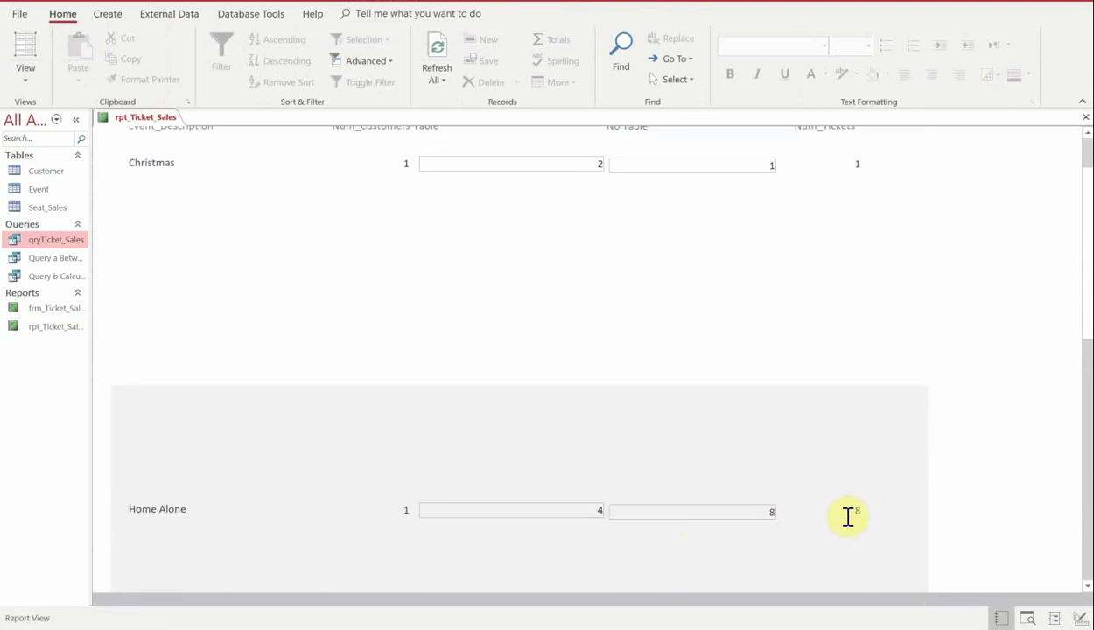
pyautogui.scroll(-2, 415, 457)
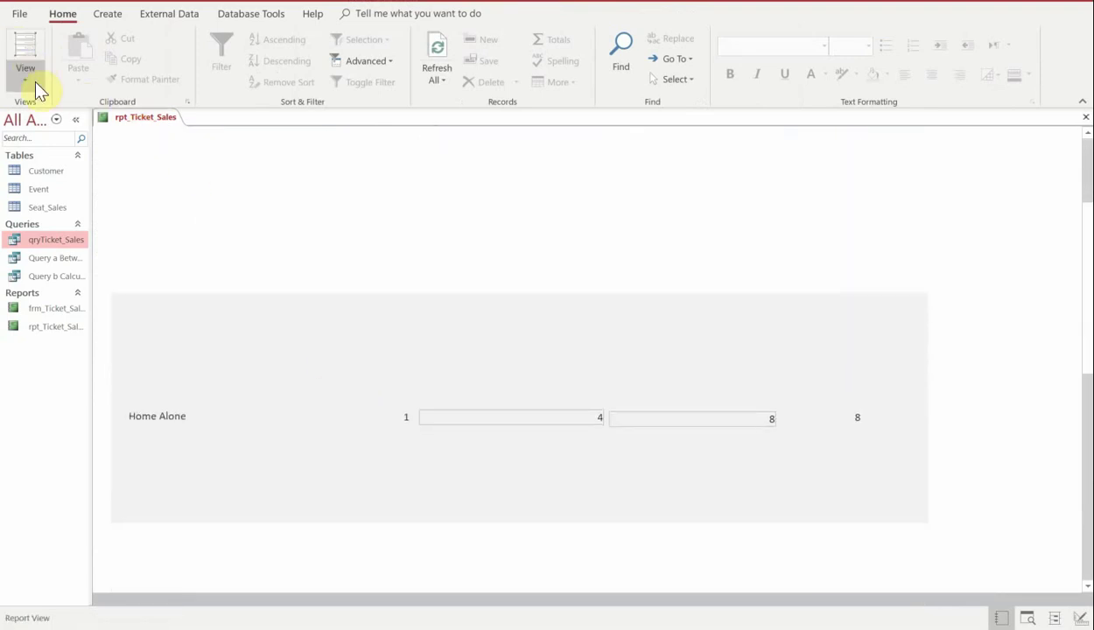
# - Change the Num_Tickets field in the Event_Description Header to the expression =Sum([Num_Tickets]) in Design View
pyautogui.click(30, 85)
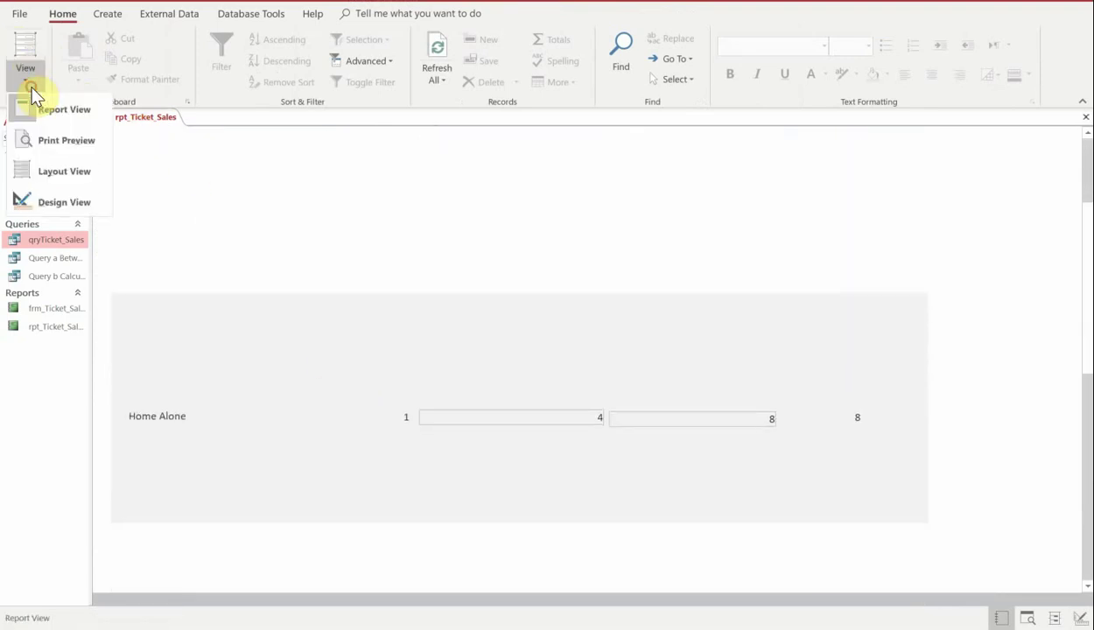
pyautogui.click(54, 205)
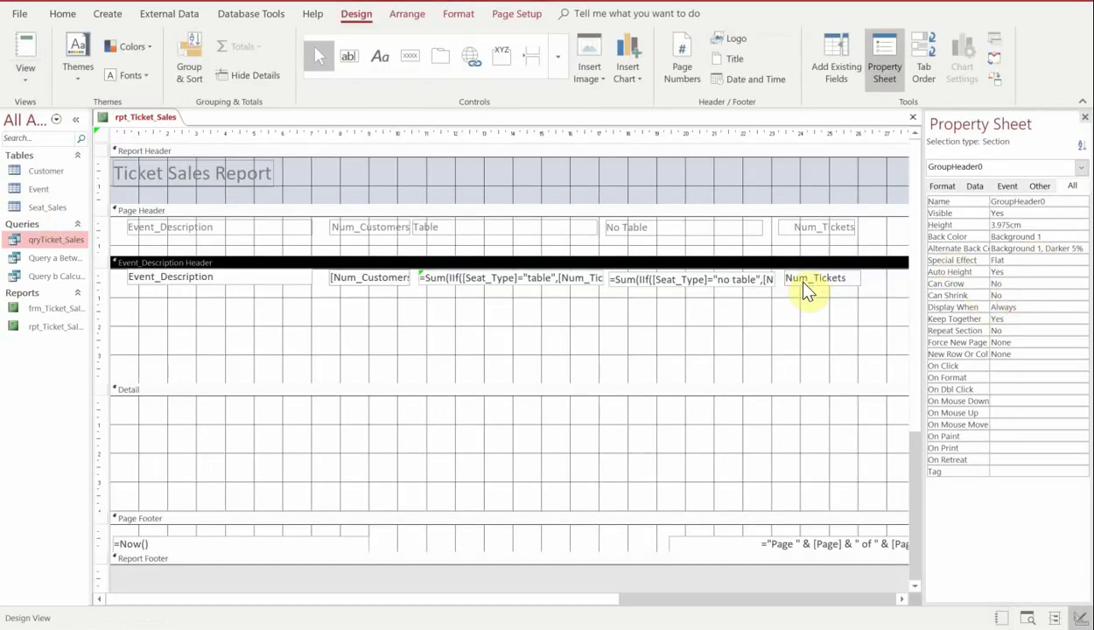
pyautogui.click(792, 279)
pyautogui.click(791, 281)
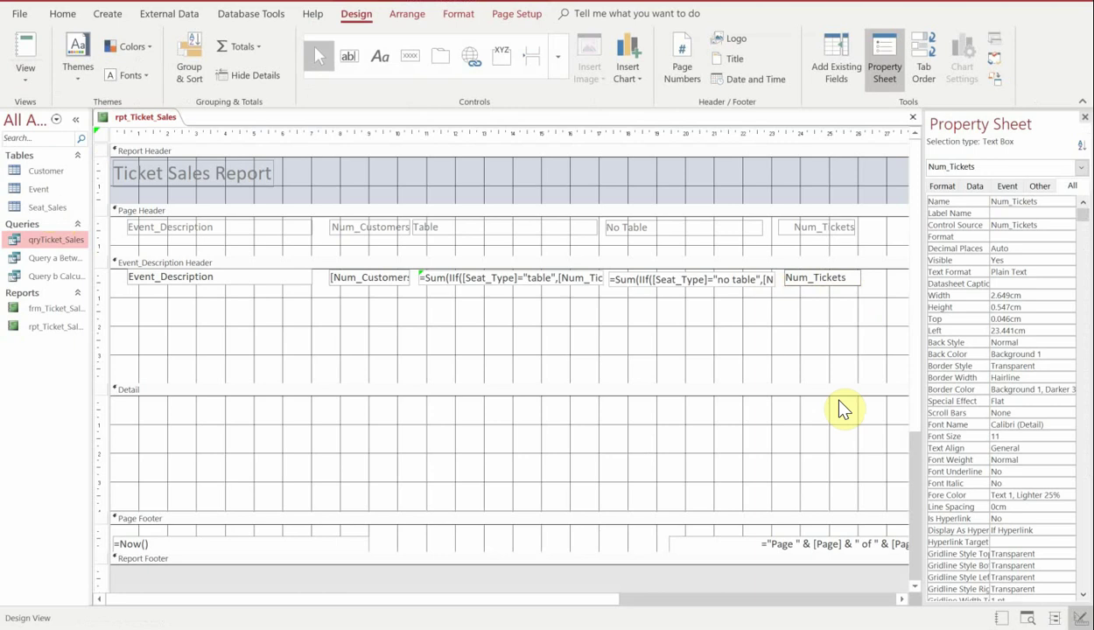
pyautogui.write('=')
pyautogui.write('su')
pyautogui.write('m')
pyautogui.write('(')
pyautogui.write('[')
pyautogui.press('Right')
pyautogui.press('Right')
pyautogui.press('Right')
pyautogui.press('Right')
pyautogui.press('Right')
pyautogui.press('Right')
pyautogui.press('Right')
pyautogui.press('Right')
pyautogui.press('Right')
pyautogui.press('Right')
pyautogui.press('Right')
pyautogui.write('])')
# - Check the summed Num_Tickets figure against the Table and No Table figures for each event in Report View
pyautogui.click(24, 55)
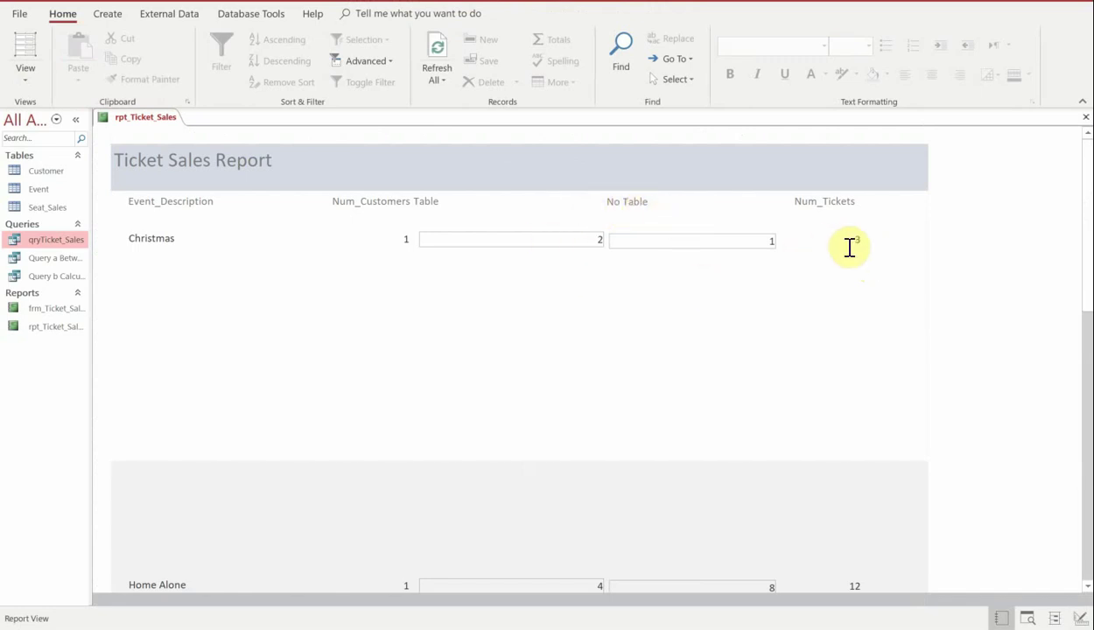
pyautogui.scroll(-3, 411, 461)
pyautogui.scroll(-12, 491, 525)
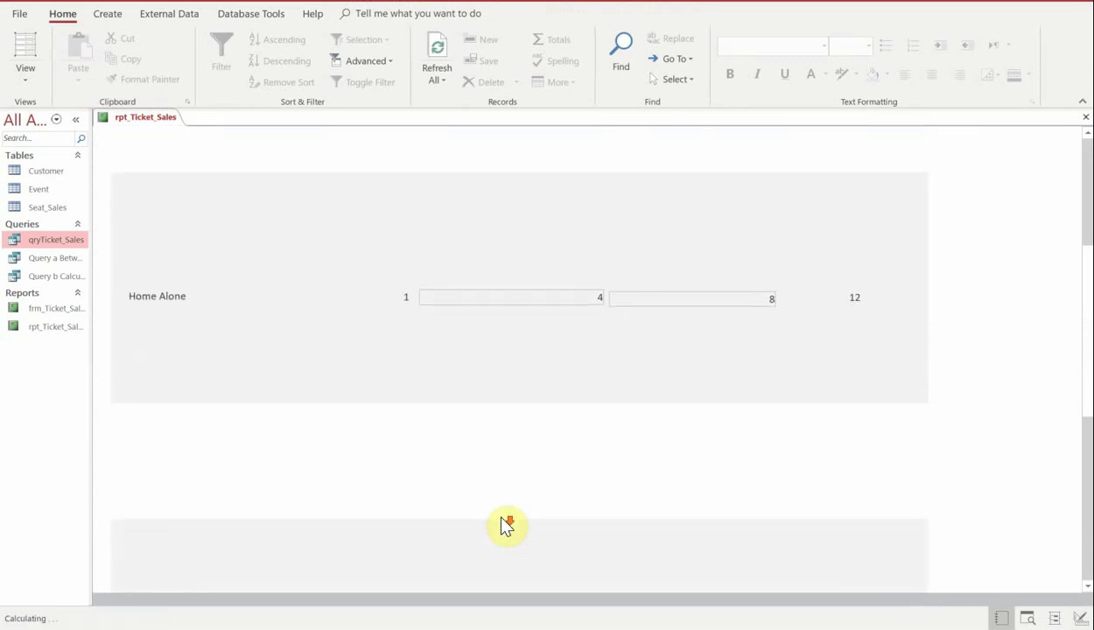
pyautogui.scroll(-3, 504, 526)
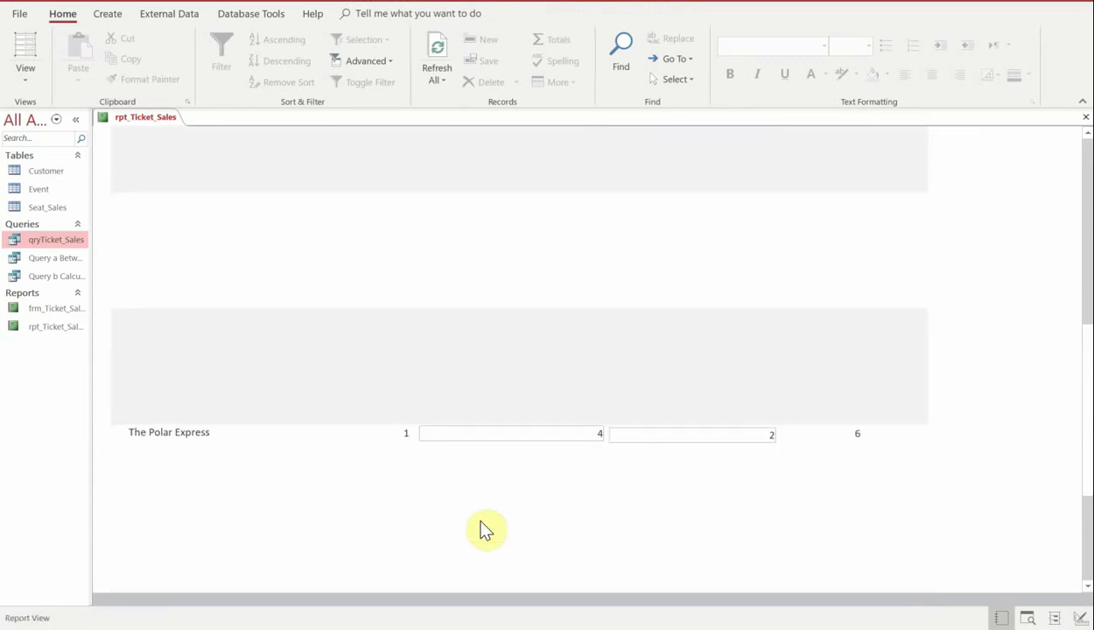
# - Shrink the Event_Description Header to the height of its fields and collapse the empty Detail section, then display the report
pyautogui.click(31, 75)
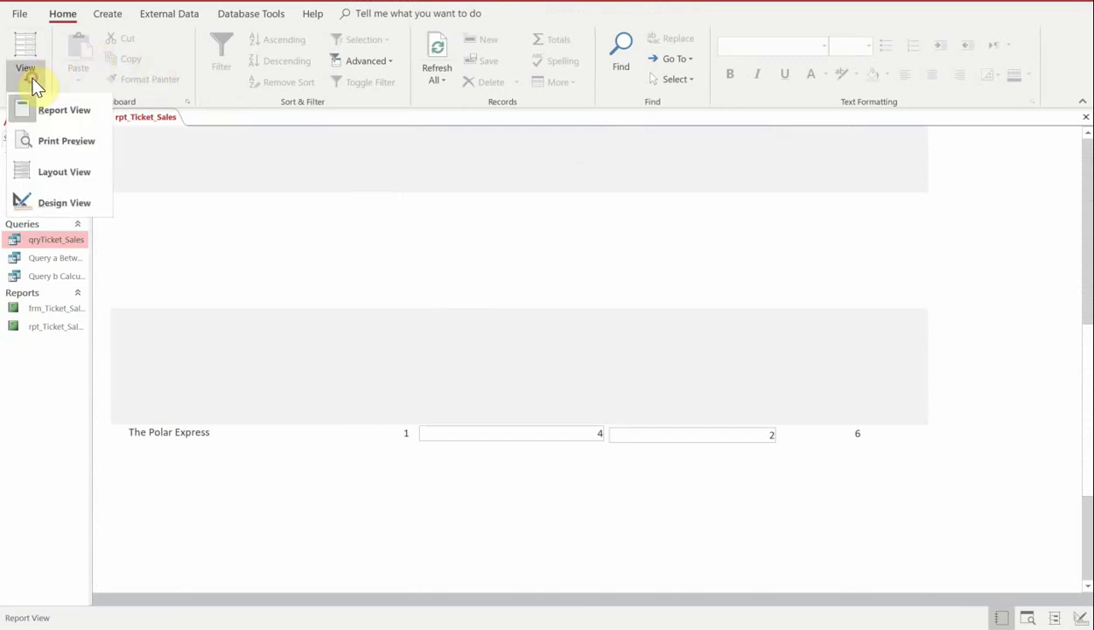
pyautogui.click(44, 206)
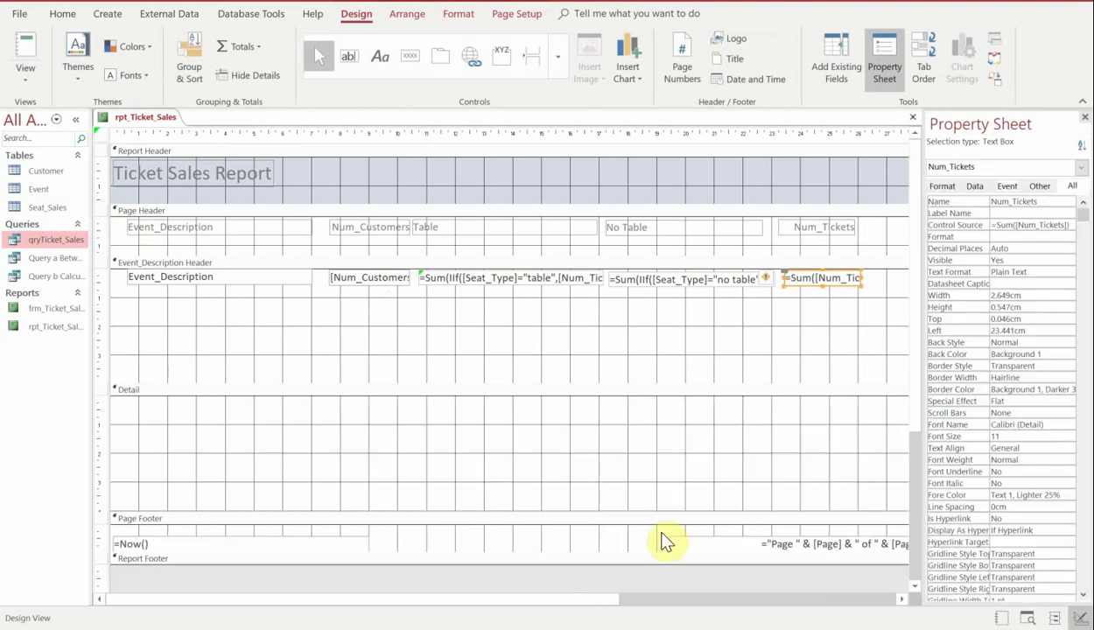
pyautogui.moveTo(576, 384); pyautogui.dragTo(561, 291)
pyautogui.moveTo(570, 416); pyautogui.dragTo(560, 300)
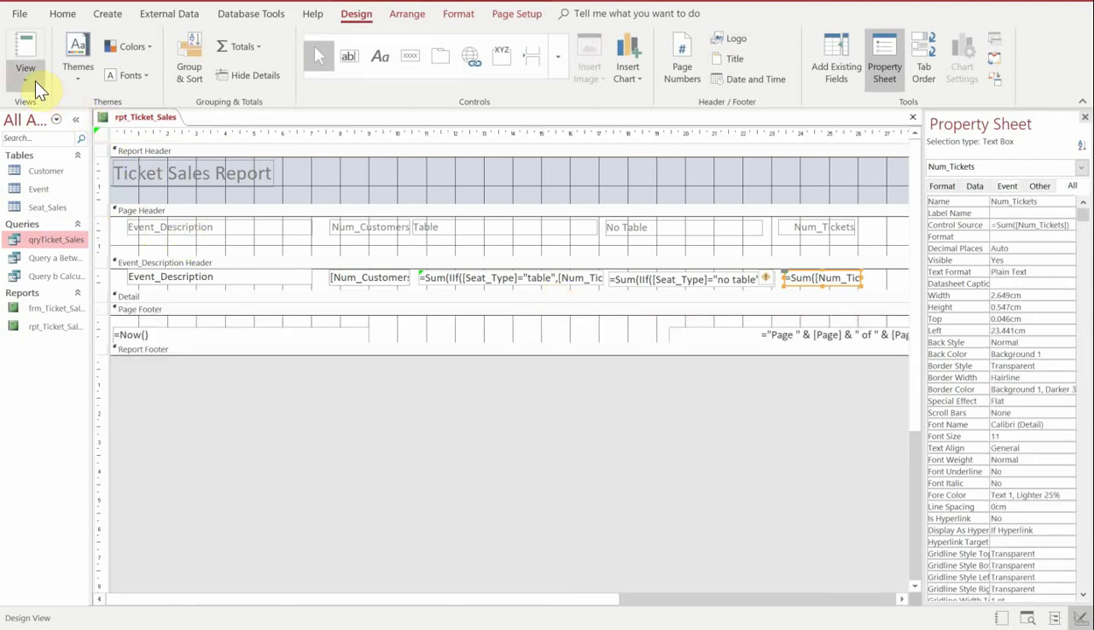
pyautogui.click(25, 39)
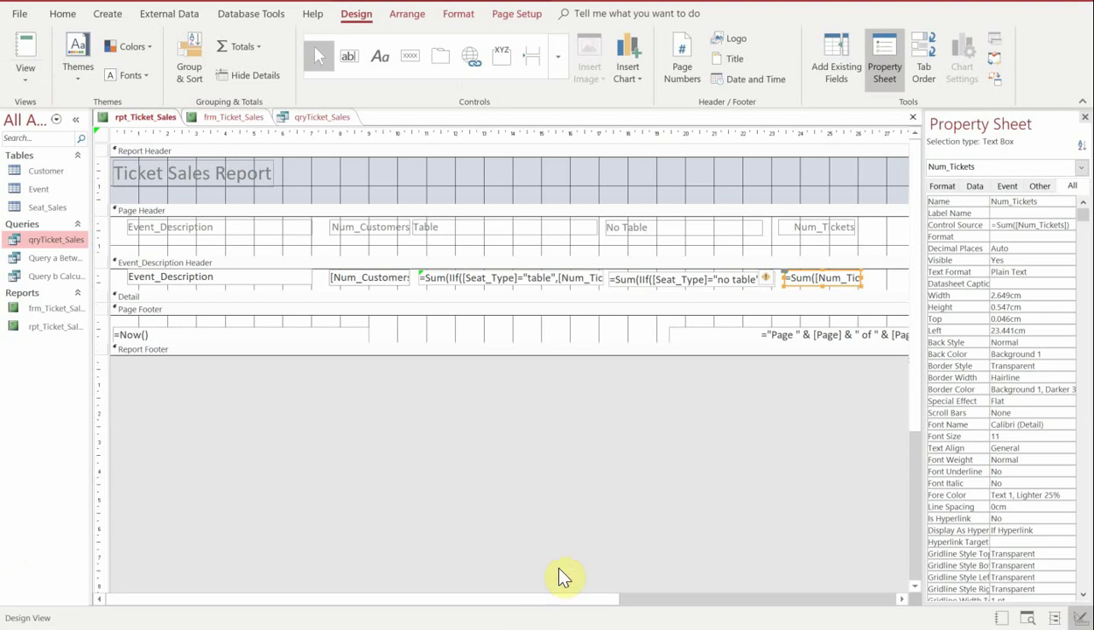
# - Change the Num_Customers field in the Event_Description Header to =Sum([Num_Customers]) and display the result in Report View
pyautogui.click(335, 278)
pyautogui.click(332, 277)
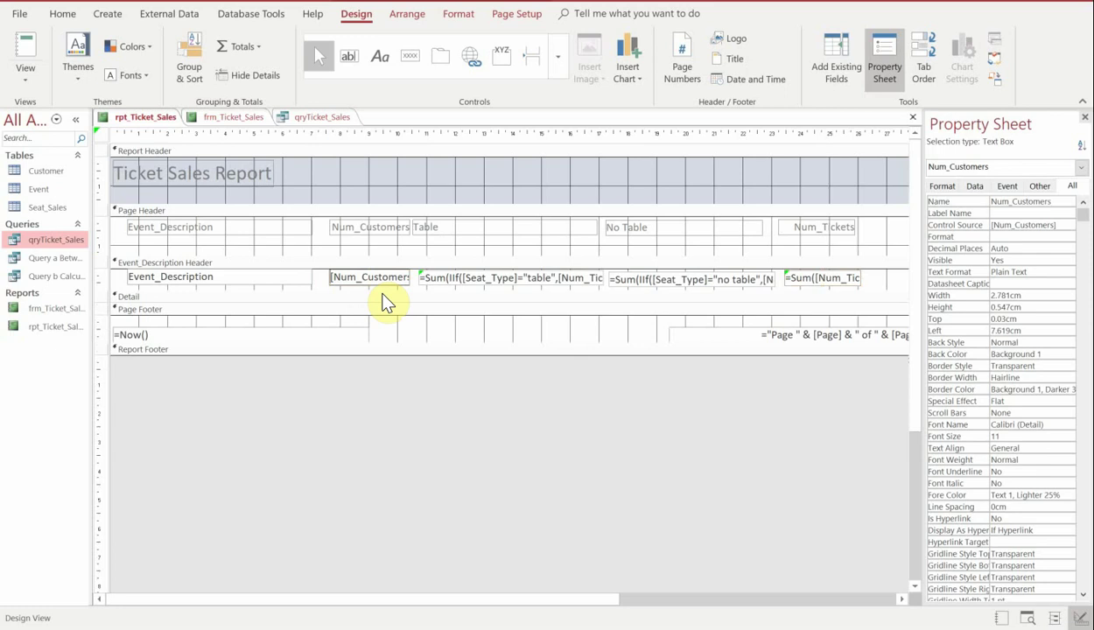
pyautogui.write('=')
pyautogui.write('sum')
pyautogui.write('(')
pyautogui.press('End')
pyautogui.write('))')
pyautogui.press('Return')
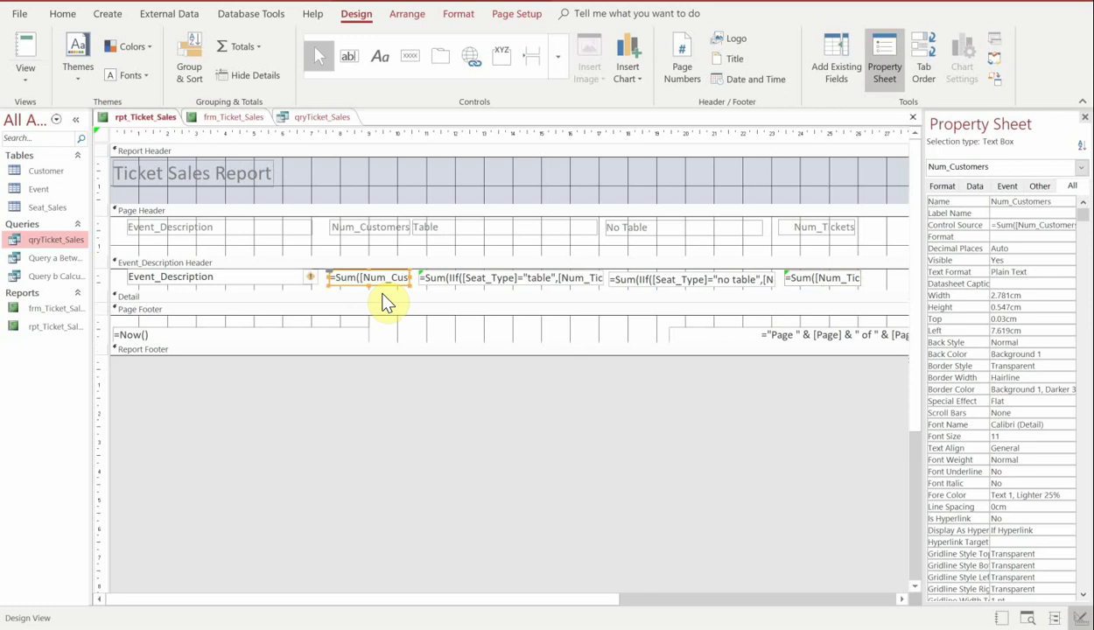
pyautogui.click(25, 44)
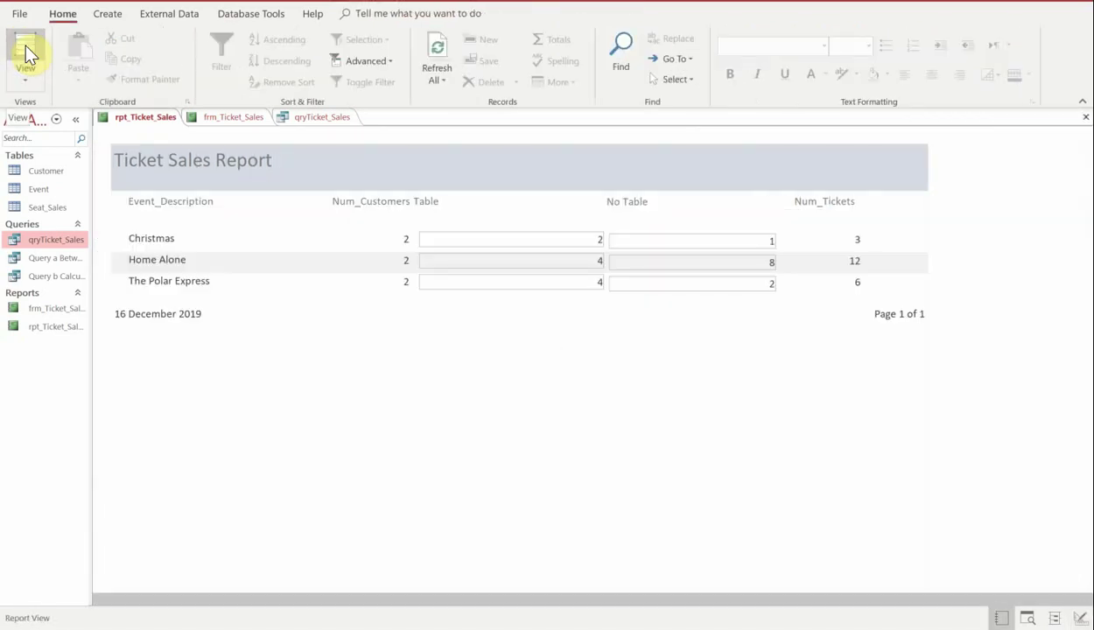